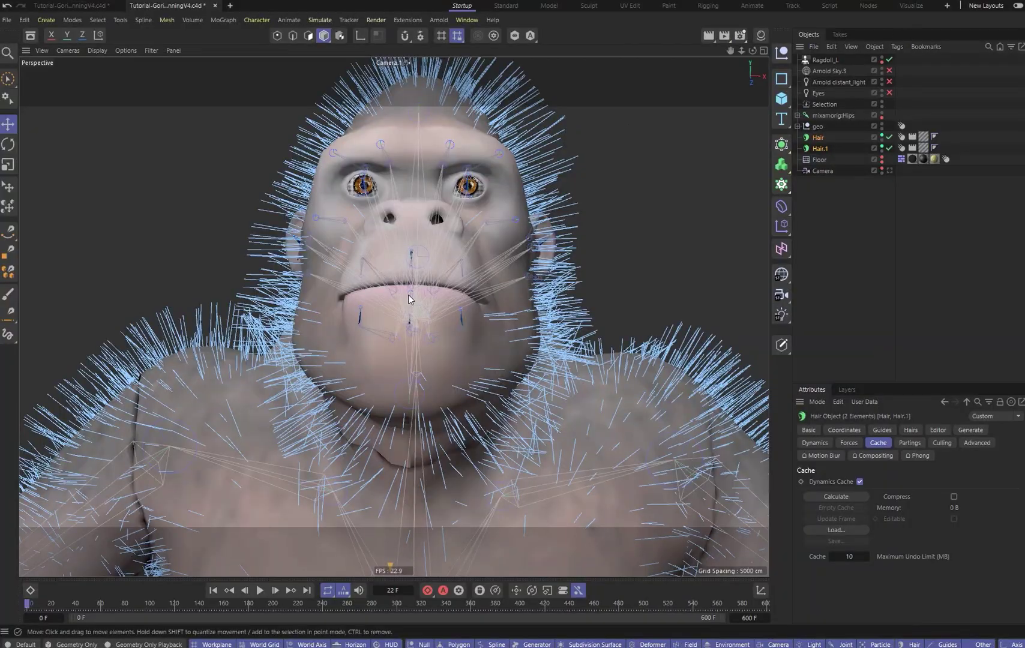
- Disable the Hair and Hair.1 objects so the gorilla's head and joints can be seen
{"action": "left_click", "coordinate": [889, 137]}
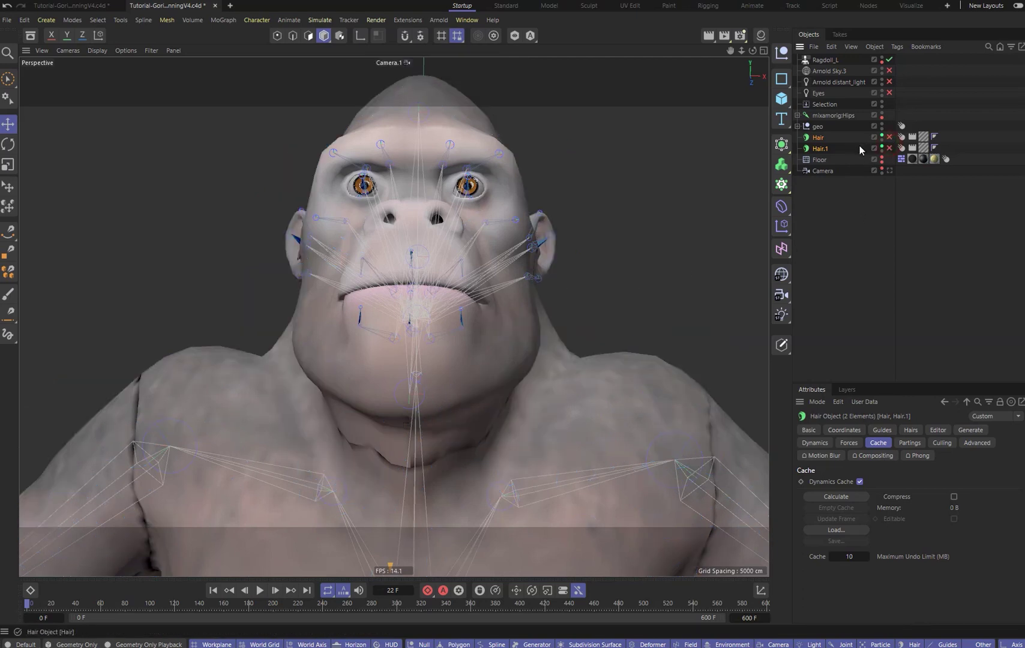
{"action": "left_click", "coordinate": [850, 210]}
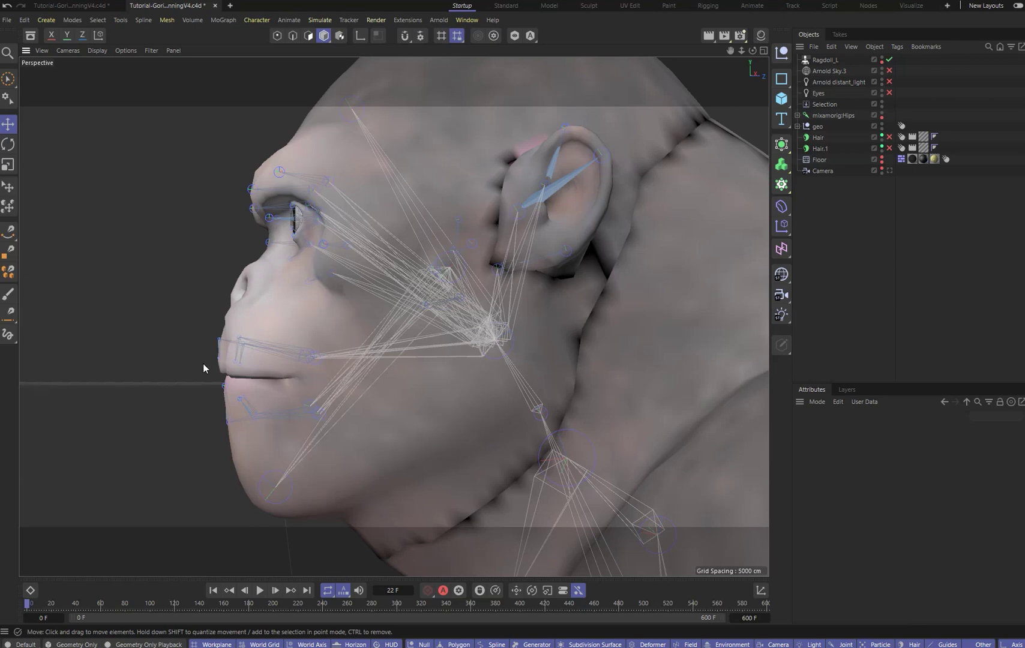
- Expand the whole mixamorig:Hips joint hierarchy down to the jaw and lip joints
{"action": "right_click_drag", "start_coordinate": [203, 364], "coordinate": [240, 344], "text": "alt"}
{"action": "left_click_drag", "start_coordinate": [240, 343], "coordinate": [311, 337], "text": "alt"}
{"action": "right_click_drag", "start_coordinate": [311, 336], "coordinate": [285, 351], "text": "alt"}
{"action": "left_click_drag", "start_coordinate": [268, 352], "coordinate": [243, 362], "text": "alt"}
{"action": "middle_click_drag", "start_coordinate": [243, 361], "coordinate": [272, 346], "text": "alt"}
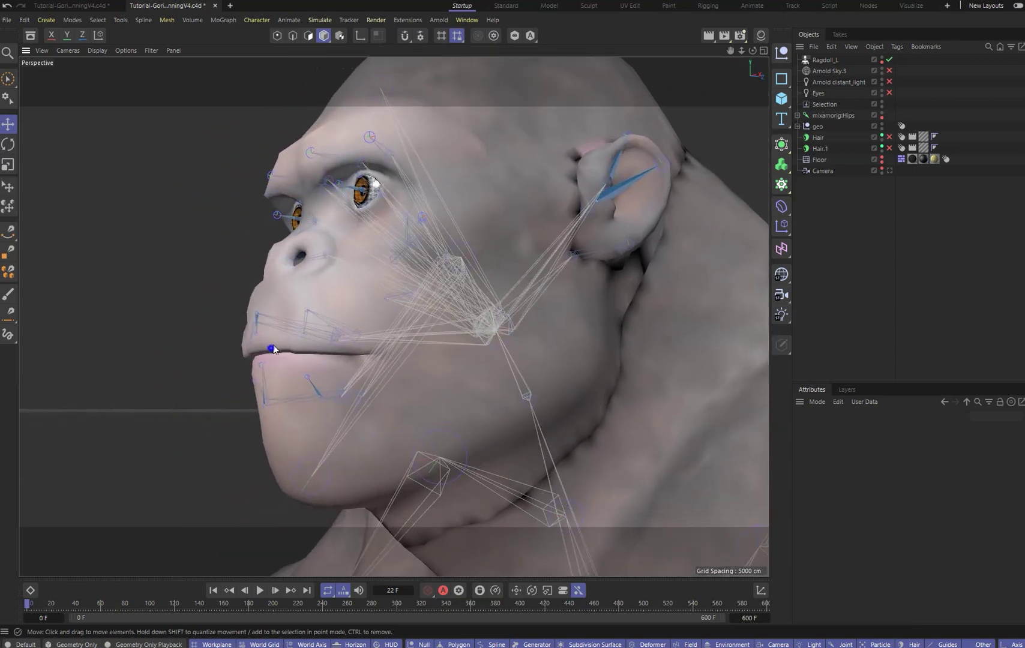
{"action": "left_click_drag", "start_coordinate": [273, 350], "coordinate": [294, 345], "text": "alt"}
{"action": "left_click", "coordinate": [797, 116], "text": "ctrl"}
{"action": "scroll", "coordinate": [851, 304], "scroll_direction": "down", "scroll_amount": 8}
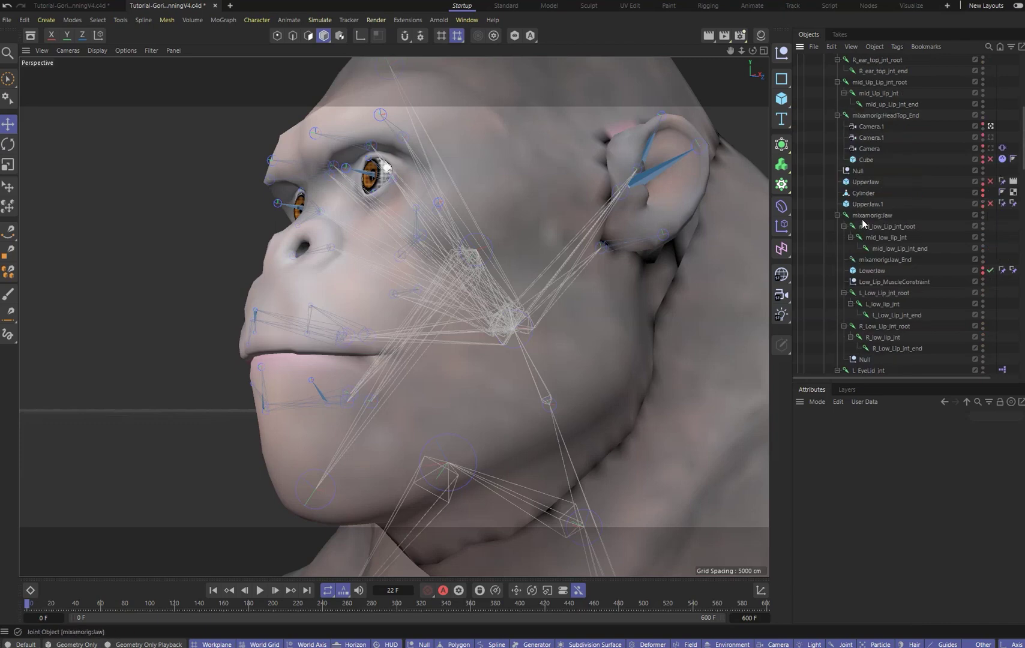
- Try rotating the mid_low_Lip_jnt_root and mid_low_lip_jnt joints to pull down the lower lip, and undo the rotations
{"action": "left_click", "coordinate": [868, 230]}
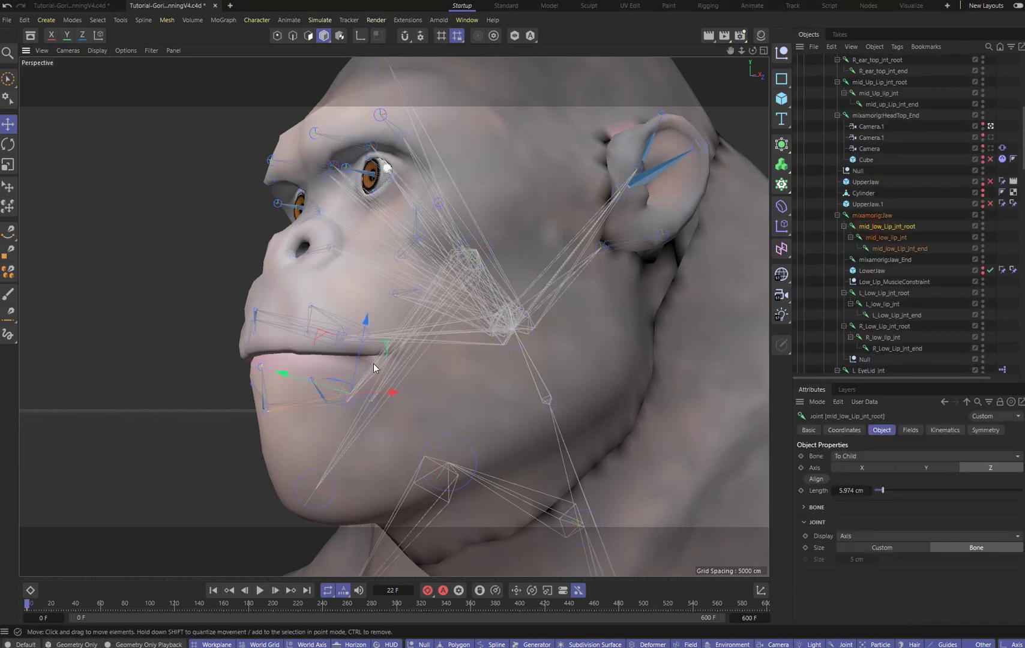
{"action": "key", "text": "r"}
{"action": "left_click_drag", "start_coordinate": [358, 369], "coordinate": [355, 386]}
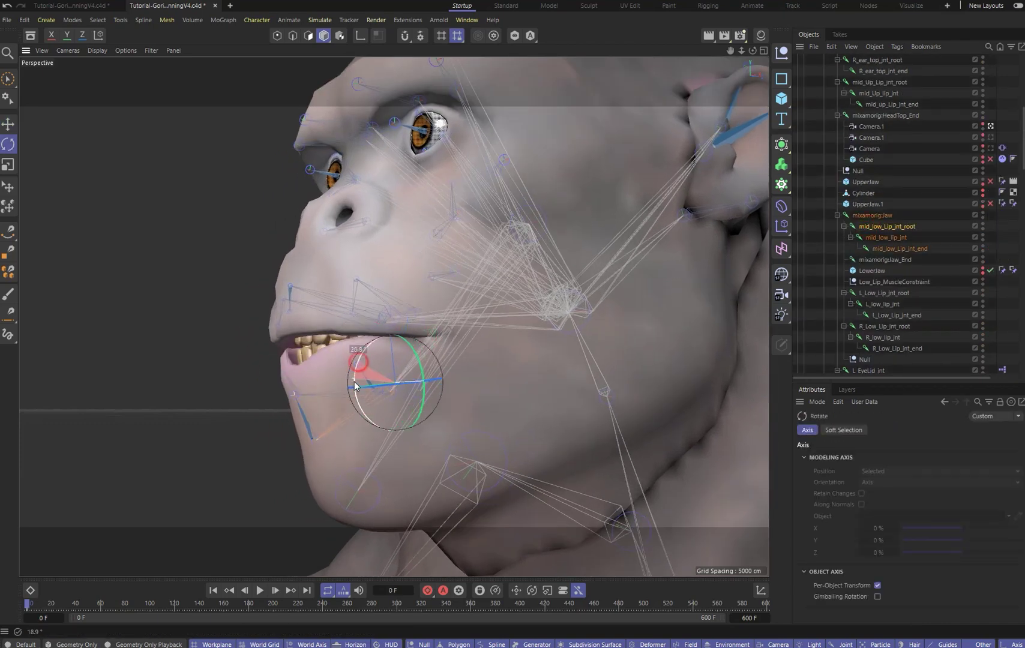
{"action": "left_click", "coordinate": [893, 237]}
{"action": "left_click_drag", "start_coordinate": [273, 432], "coordinate": [273, 512]}
{"action": "left_click_drag", "start_coordinate": [290, 407], "coordinate": [456, 408], "text": "alt"}
{"action": "key", "text": "ctrl+z"}
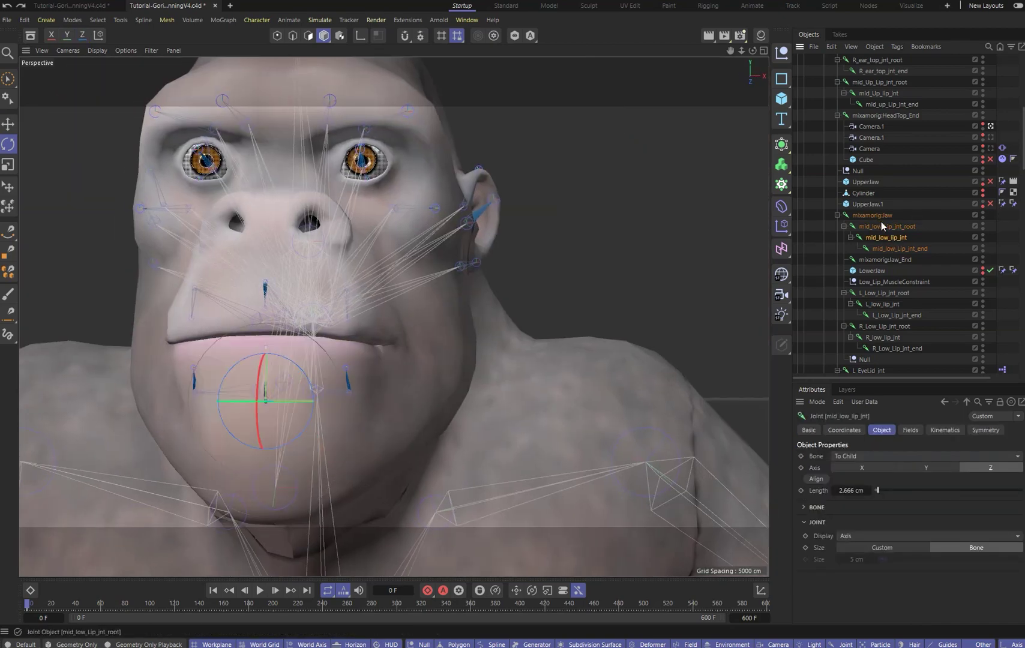
- Test the lip movement again by rotating the middle lower lip root and the middle upper lip joints
{"action": "left_click", "coordinate": [881, 226]}
{"action": "key", "text": "r"}
{"action": "left_click_drag", "start_coordinate": [276, 369], "coordinate": [256, 509]}
{"action": "left_click", "coordinate": [877, 237]}
{"action": "scroll", "coordinate": [876, 182], "scroll_direction": "up", "scroll_amount": 4}
{"action": "left_click_drag", "start_coordinate": [277, 309], "coordinate": [160, 246]}
{"action": "left_click", "coordinate": [878, 226]}
{"action": "key", "text": "a"}
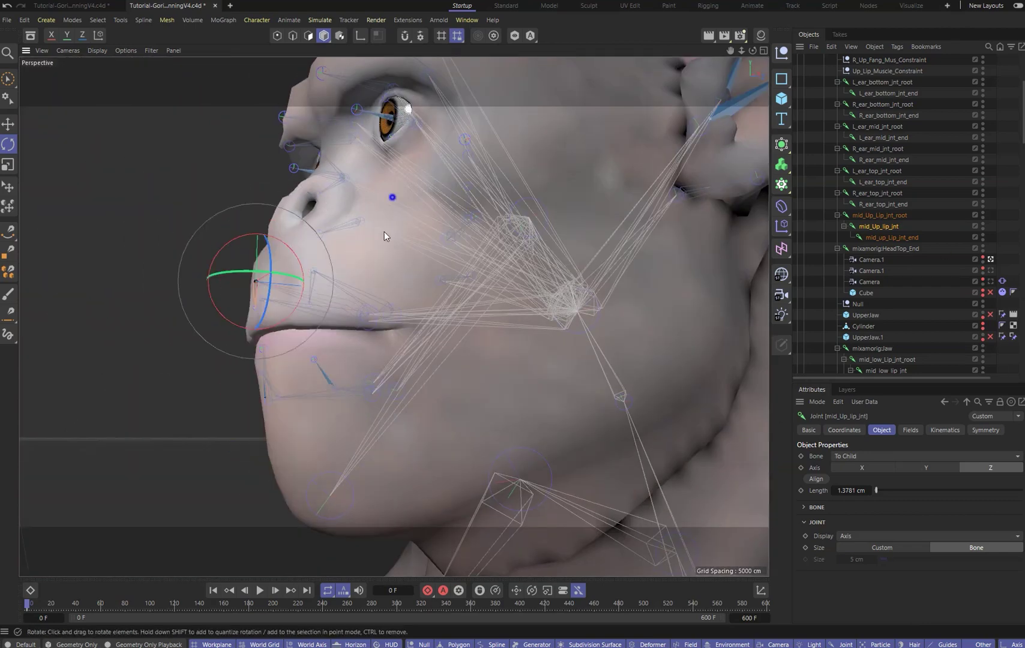
- Open the Ragdoll_L settings in a separate floating attributes window placed over the viewport
{"action": "scroll", "coordinate": [391, 297], "scroll_direction": "down", "scroll_amount": 5}
{"action": "scroll", "coordinate": [907, 105], "scroll_direction": "up", "scroll_amount": 4}
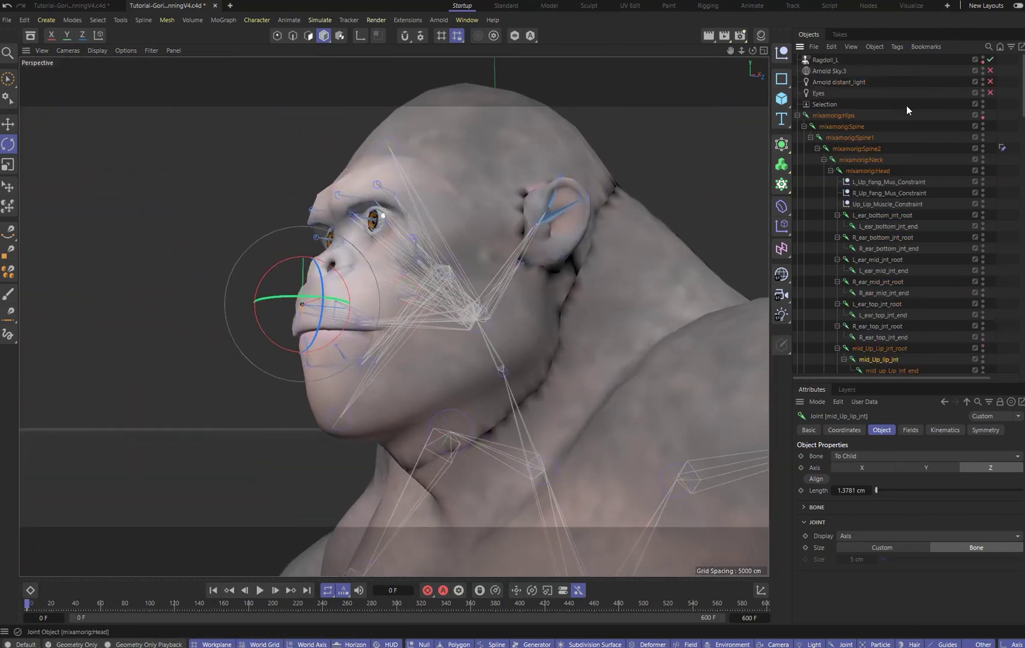
{"action": "left_click", "coordinate": [824, 60]}
{"action": "left_click", "coordinate": [1022, 403]}
{"action": "left_click_drag", "start_coordinate": [915, 393], "coordinate": [658, 70]}
{"action": "scroll", "coordinate": [628, 180], "scroll_direction": "up", "scroll_amount": 2}
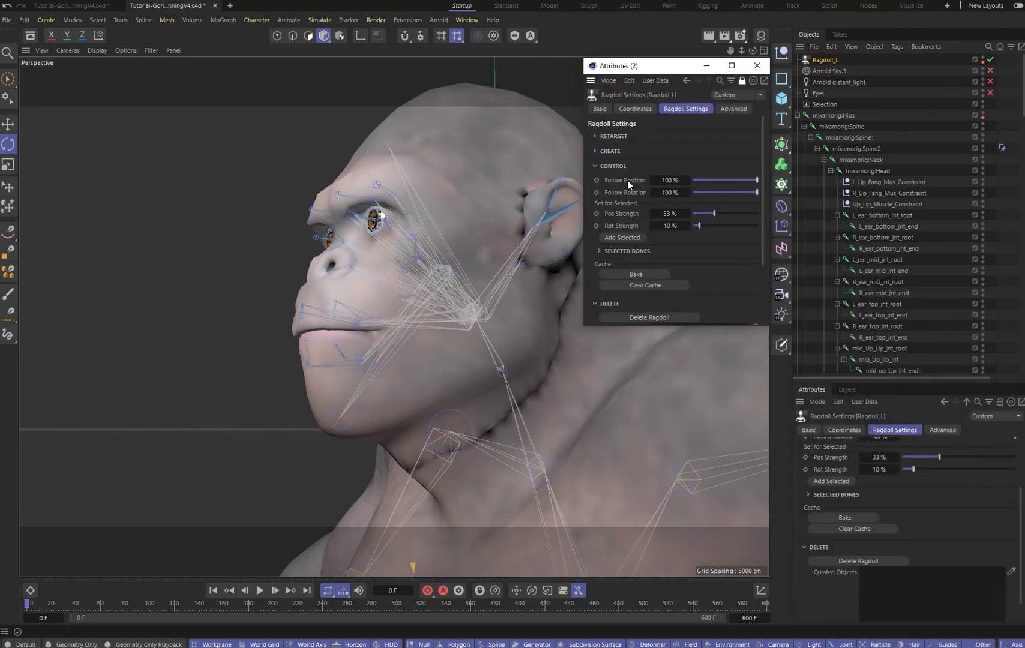
- Create the ragdoll from the Ragdoll_L settings and hide polygon objects in the viewport
{"action": "left_click_drag", "start_coordinate": [406, 334], "coordinate": [466, 280], "text": "alt"}
{"action": "left_click", "coordinate": [610, 151]}
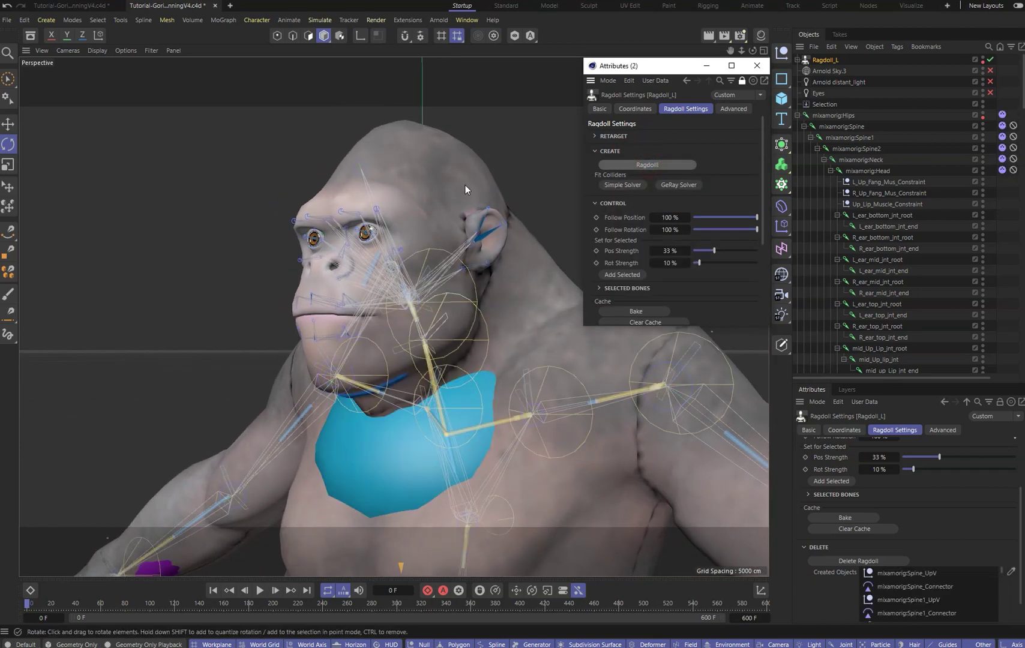
{"action": "left_click", "coordinate": [459, 645]}
{"action": "left_click_drag", "start_coordinate": [342, 257], "coordinate": [228, 239], "text": "alt"}
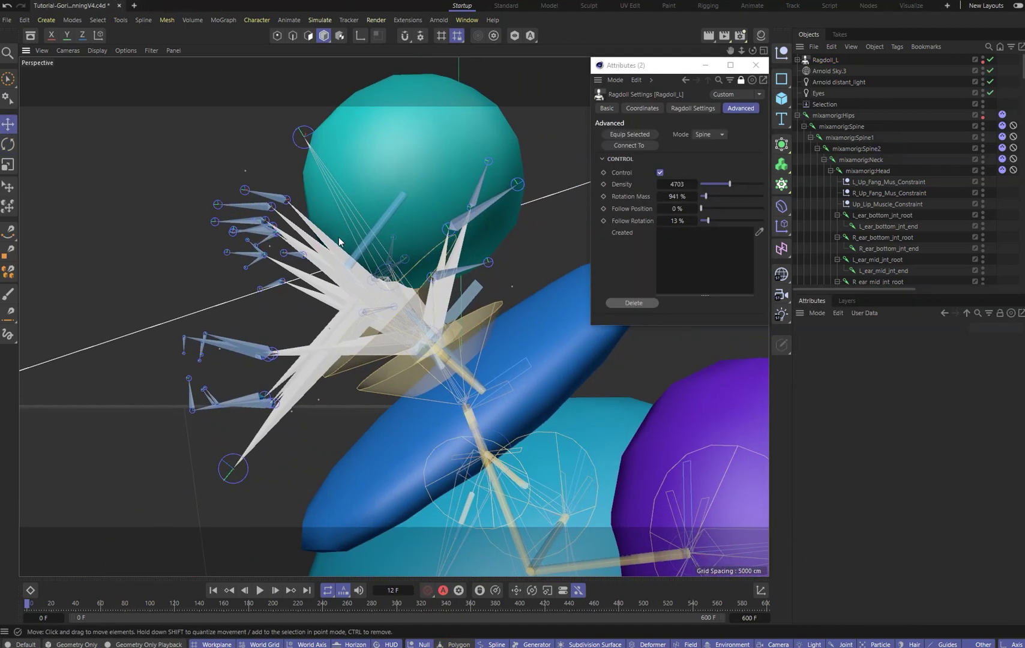
- Equip the joints stored in the Selection object using Spine mode, and expand the L_ear_bottom_jnt_end_SubD collider
{"action": "double_click", "coordinate": [805, 106]}
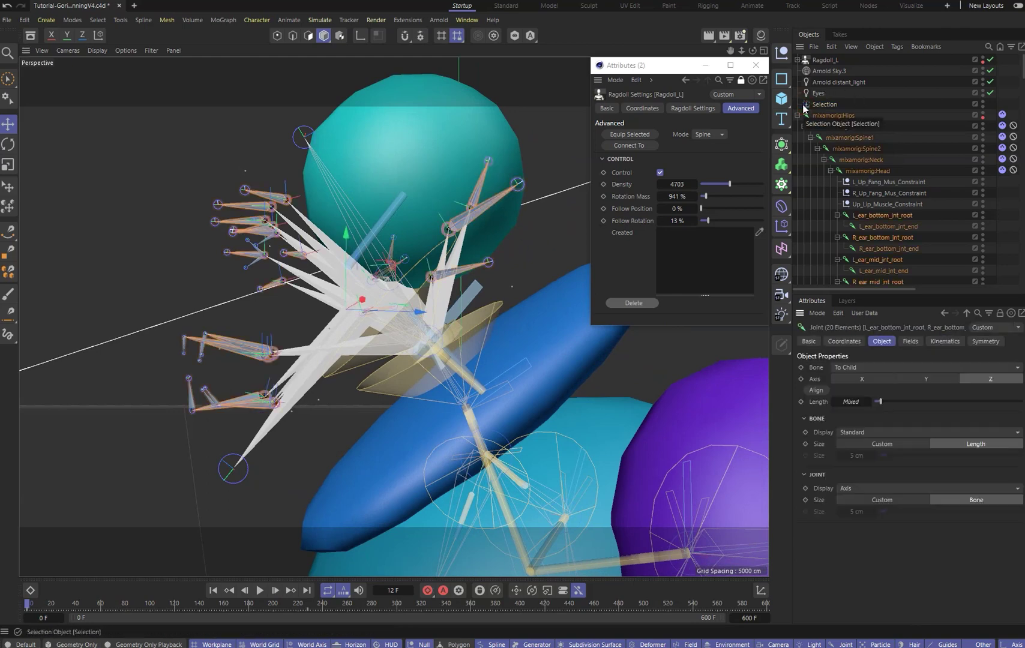
{"action": "left_click", "coordinate": [631, 134]}
{"action": "left_click_drag", "start_coordinate": [355, 177], "coordinate": [405, 259], "text": "alt"}
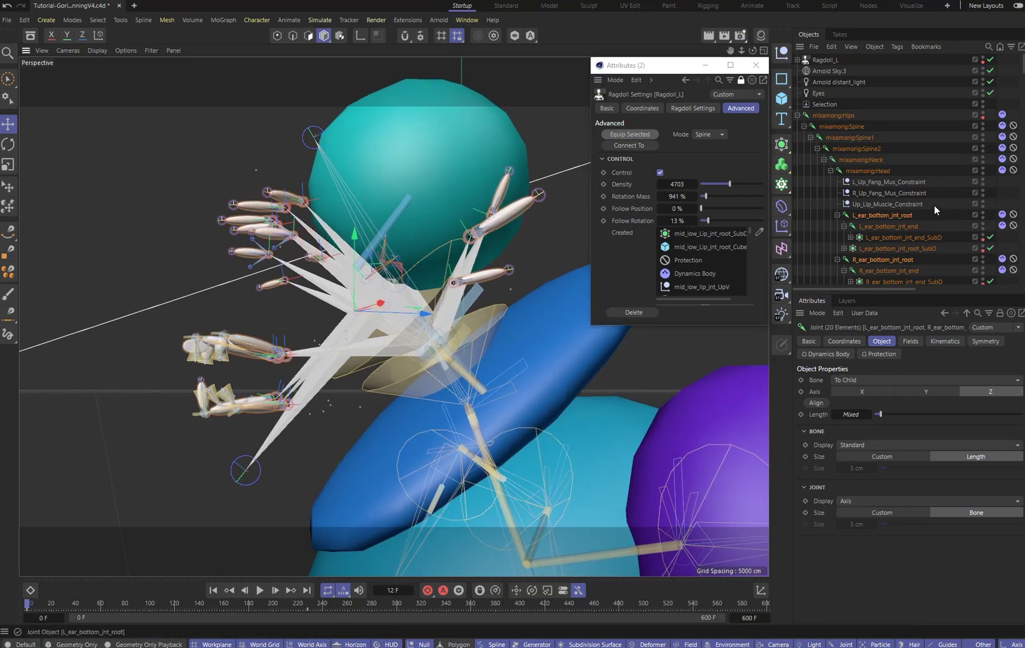
{"action": "scroll", "coordinate": [953, 203], "scroll_direction": "down", "scroll_amount": 2}
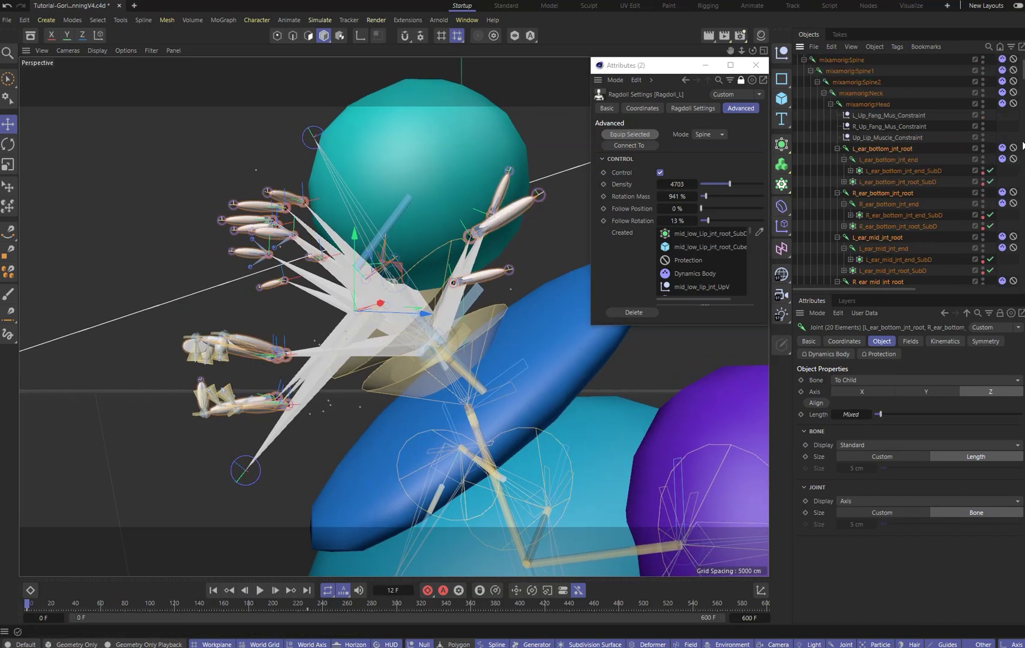
{"action": "left_click", "coordinate": [851, 171]}
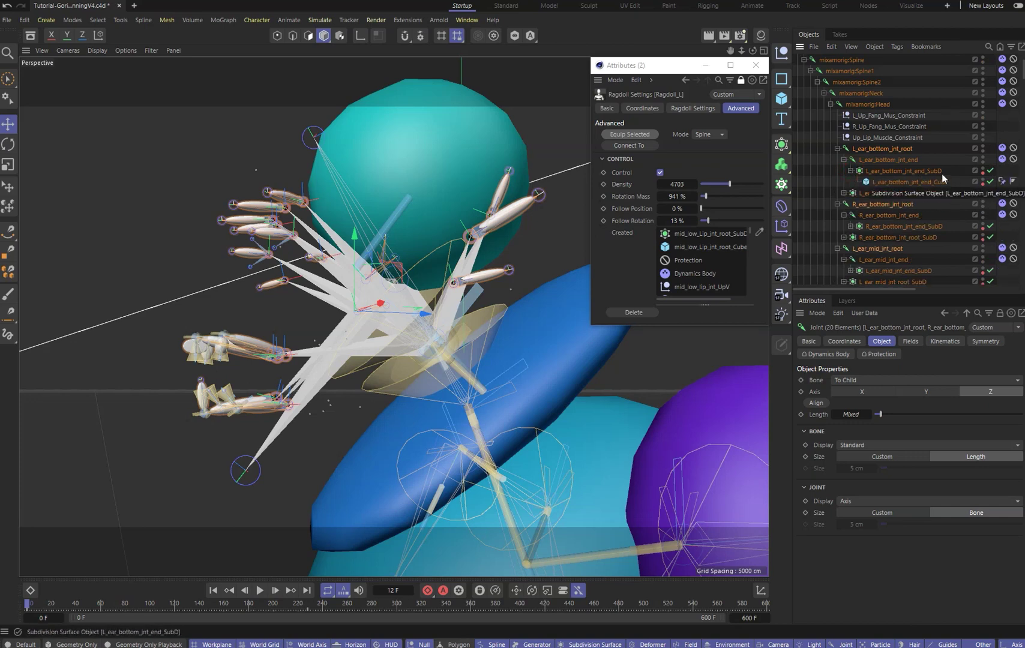
- Exclude the three lower lip root joints from the selection and connect the remaining joints to mixamorig:Head
{"action": "left_click_drag", "start_coordinate": [467, 231], "coordinate": [448, 234], "text": "alt"}
{"action": "left_click_drag", "start_coordinate": [222, 461], "coordinate": [298, 382]}
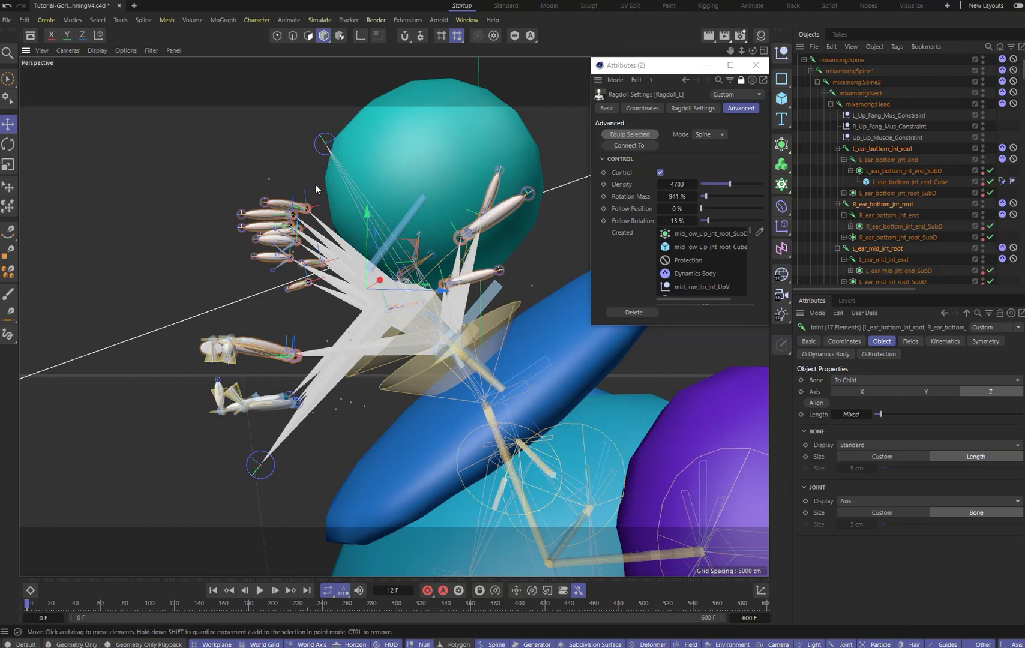
{"action": "left_click", "coordinate": [875, 104], "text": "ctrl"}
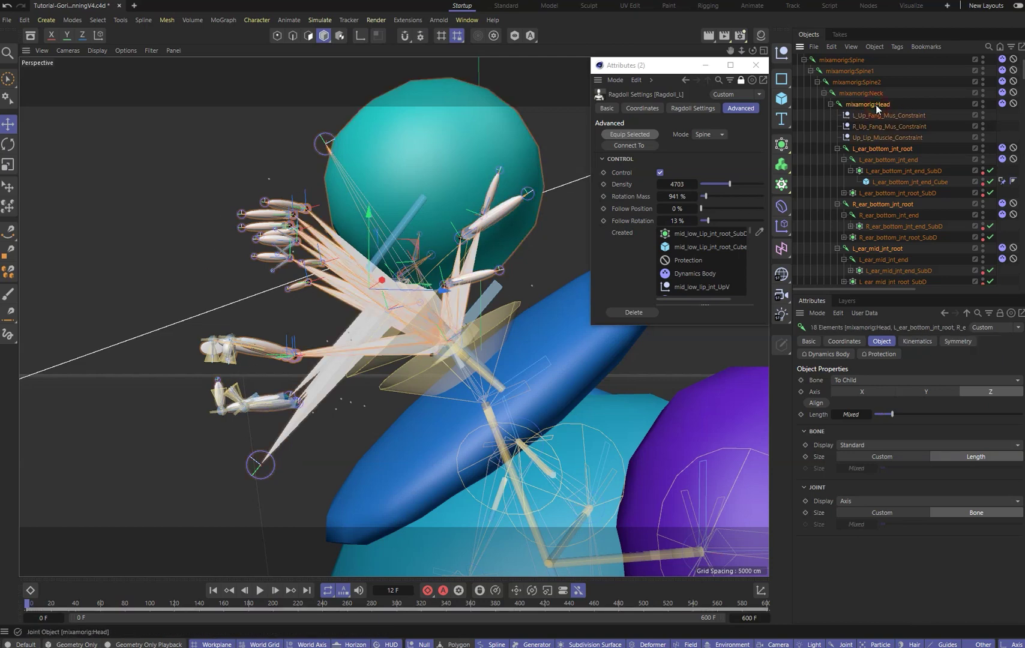
{"action": "left_click", "coordinate": [629, 146]}
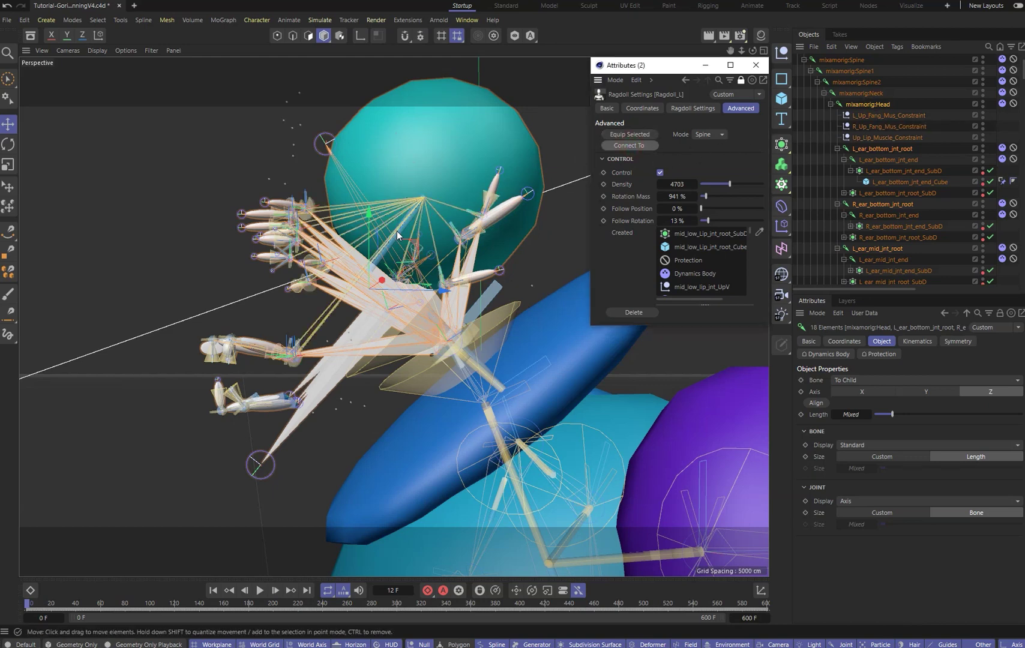
- Connect the mixamorig:Jaw joint to mixamorig:Head
{"action": "left_click_drag", "start_coordinate": [357, 240], "coordinate": [332, 247], "text": "alt"}
{"action": "right_click_drag", "start_coordinate": [330, 249], "coordinate": [345, 241], "text": "alt"}
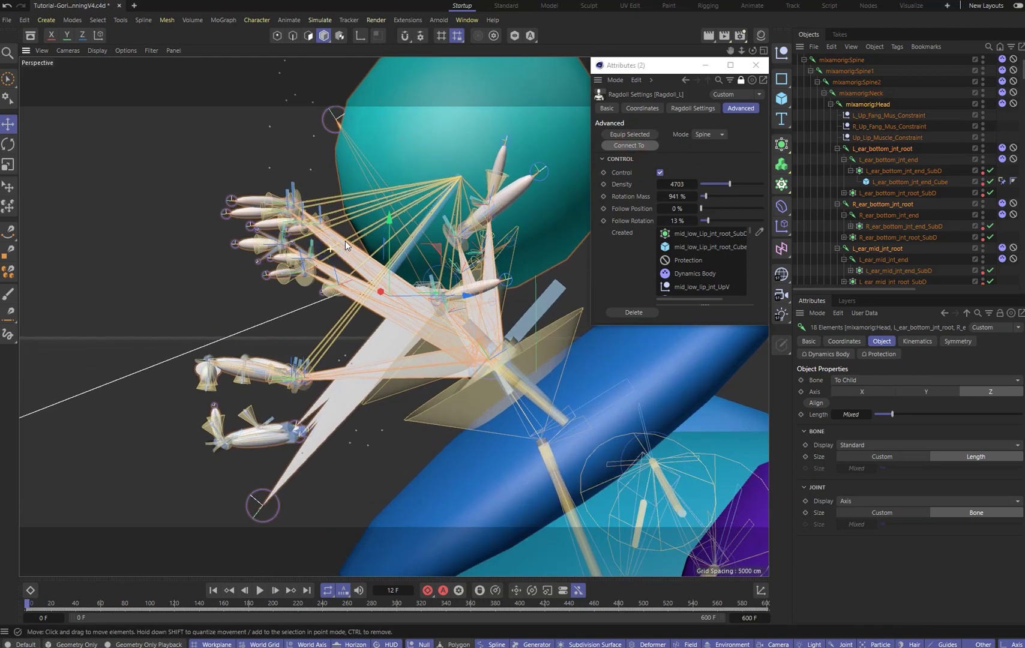
{"action": "middle_click_drag", "start_coordinate": [334, 414], "coordinate": [326, 384], "text": "alt"}
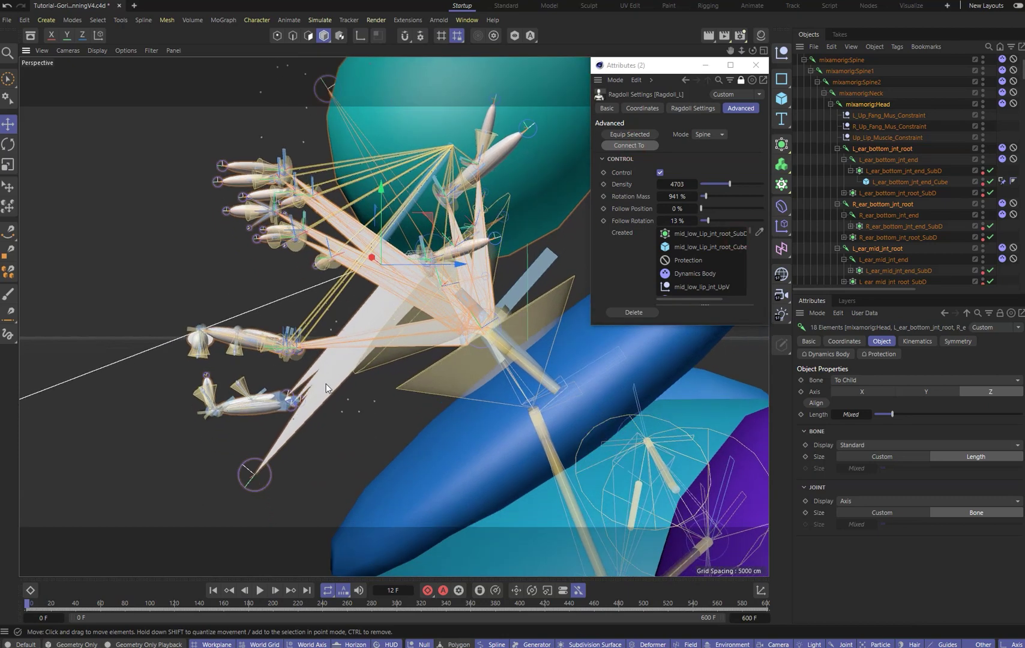
{"action": "left_click", "coordinate": [327, 394]}
{"action": "scroll", "coordinate": [351, 318], "scroll_direction": "down", "scroll_amount": 2}
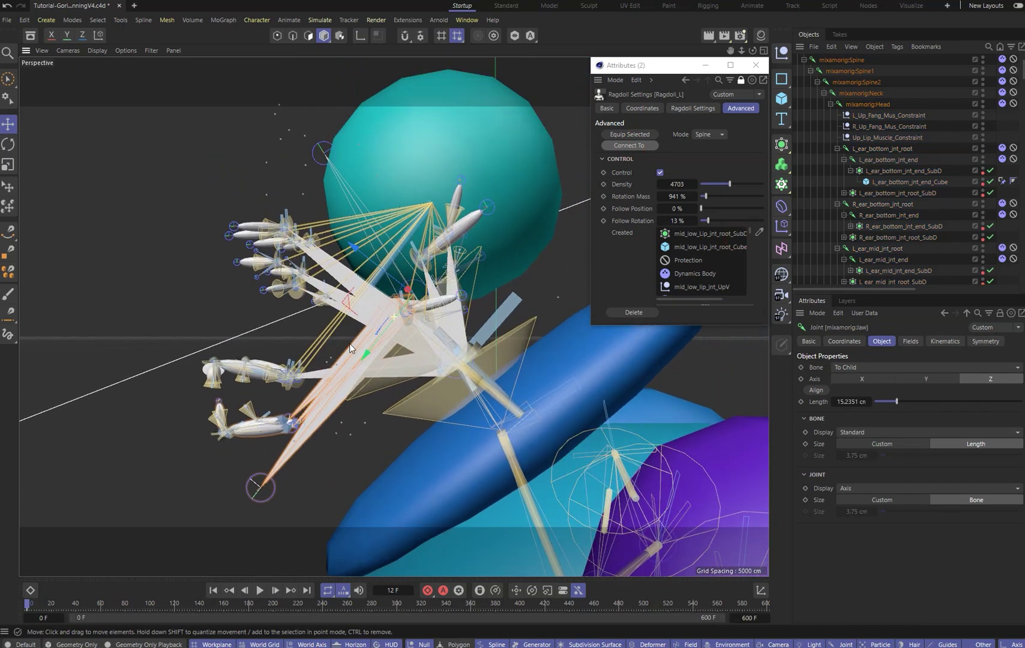
{"action": "scroll", "coordinate": [852, 222], "scroll_direction": "down", "scroll_amount": 6}
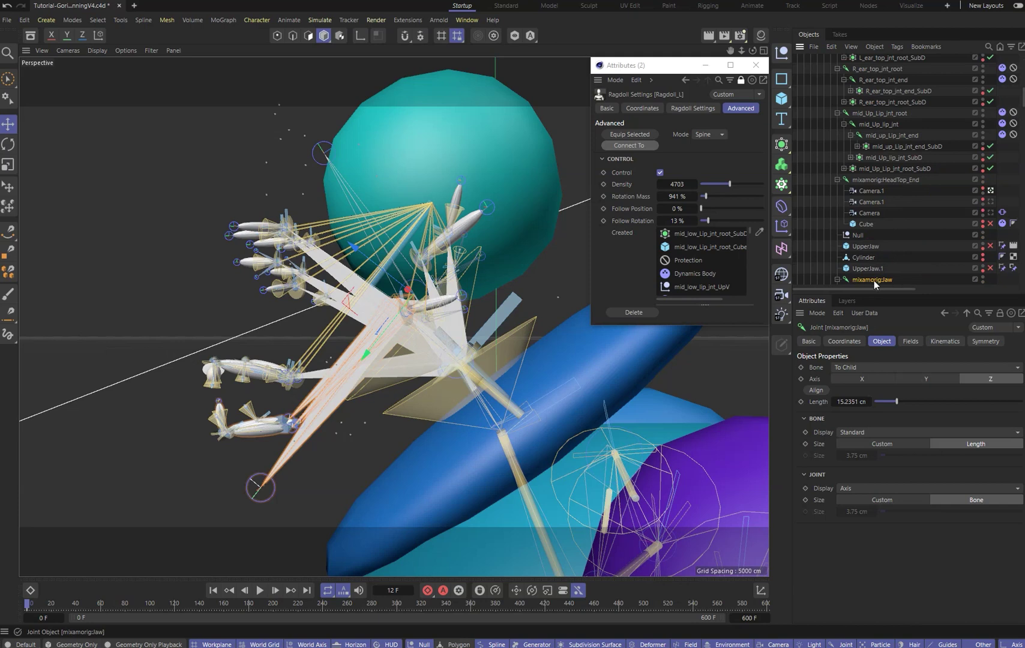
{"action": "scroll", "coordinate": [890, 150], "scroll_direction": "up", "scroll_amount": 8}
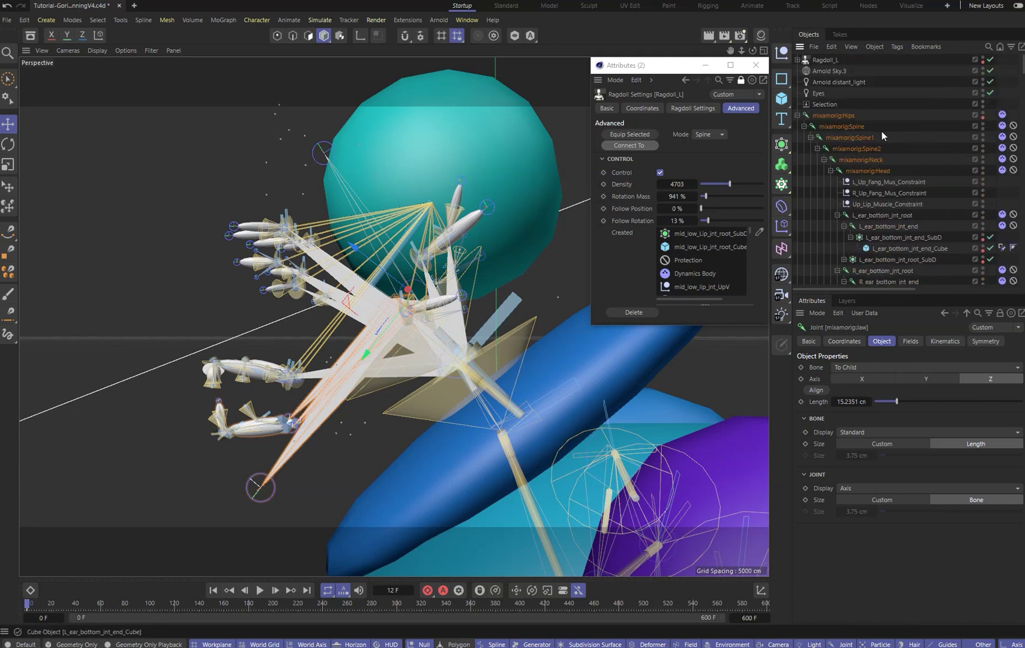
{"action": "left_click", "coordinate": [871, 171], "text": "ctrl"}
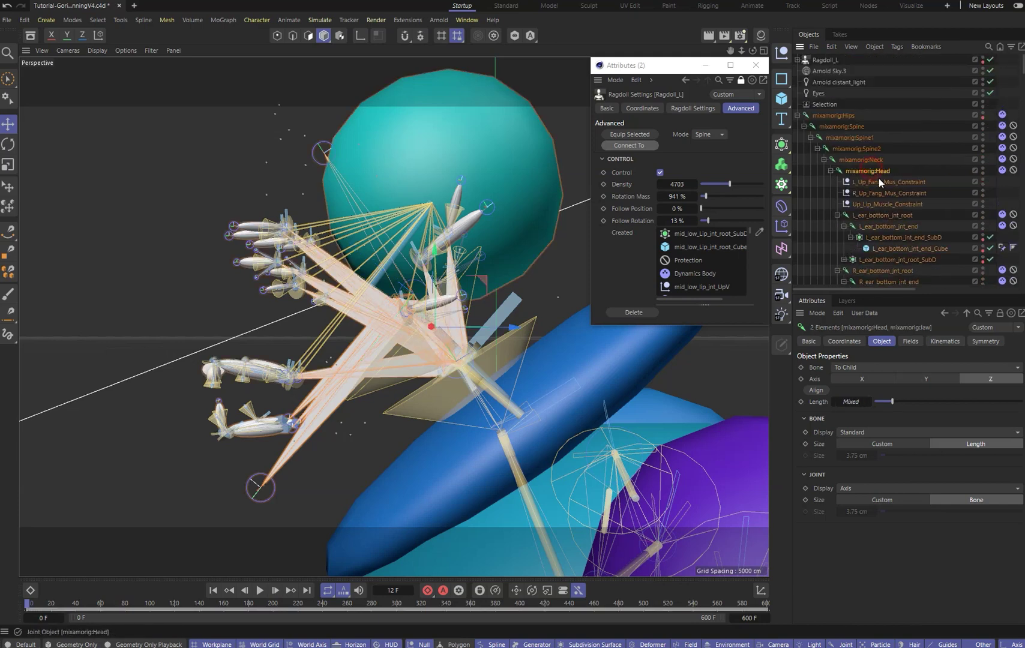
{"action": "left_click", "coordinate": [631, 144]}
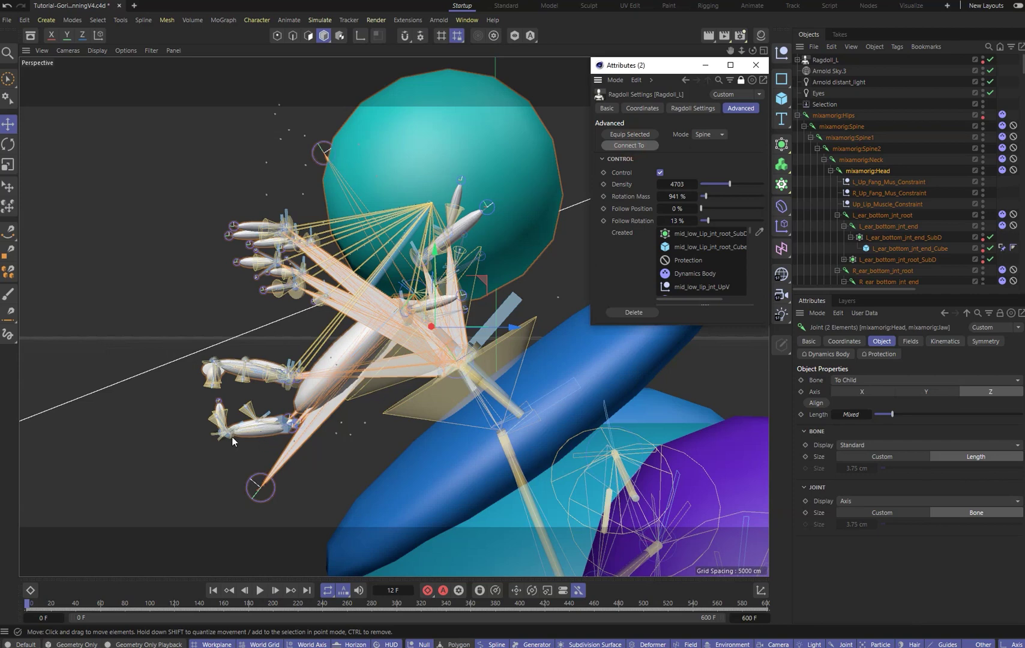
- Hide subdivision surfaces in the viewport and connect the three lower lip root joints to mixamorig:Jaw
{"action": "scroll", "coordinate": [267, 435], "scroll_direction": "up", "scroll_amount": 2}
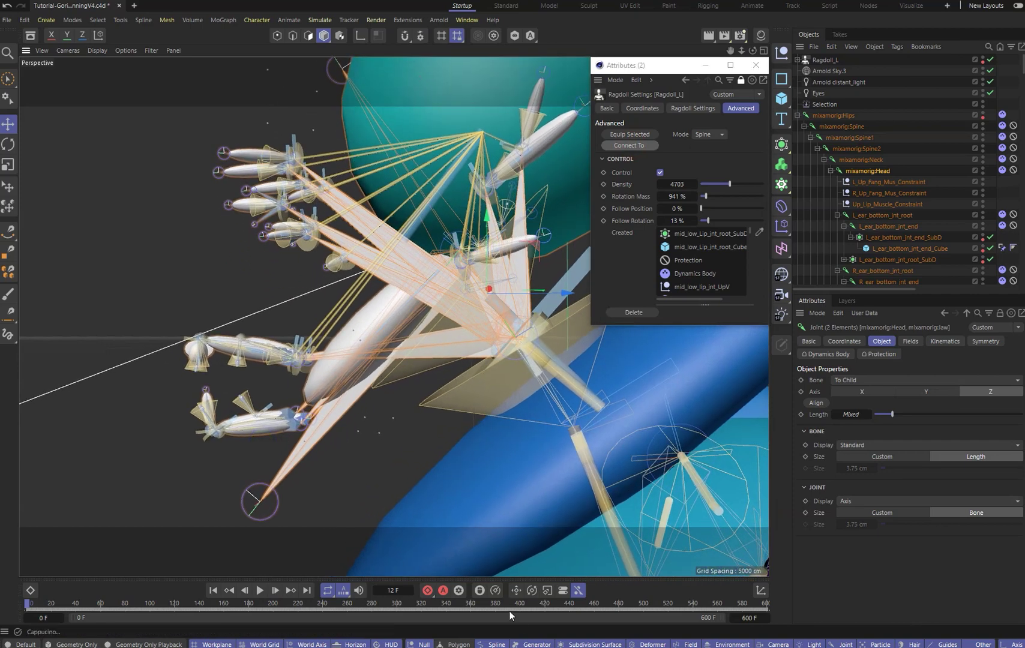
{"action": "left_click", "coordinate": [565, 645]}
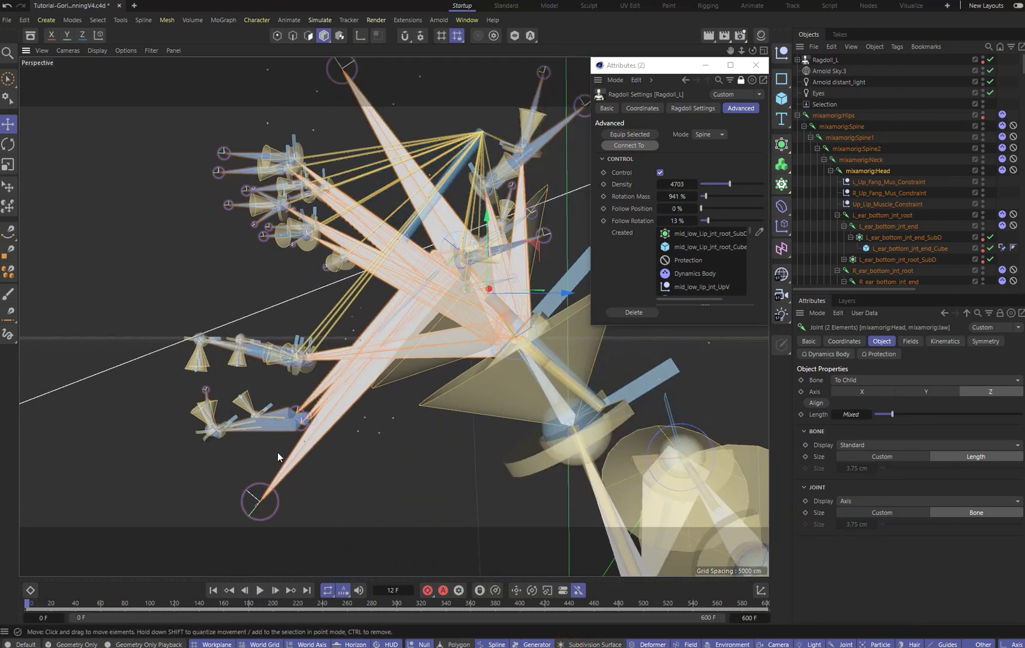
{"action": "left_click", "coordinate": [289, 419]}
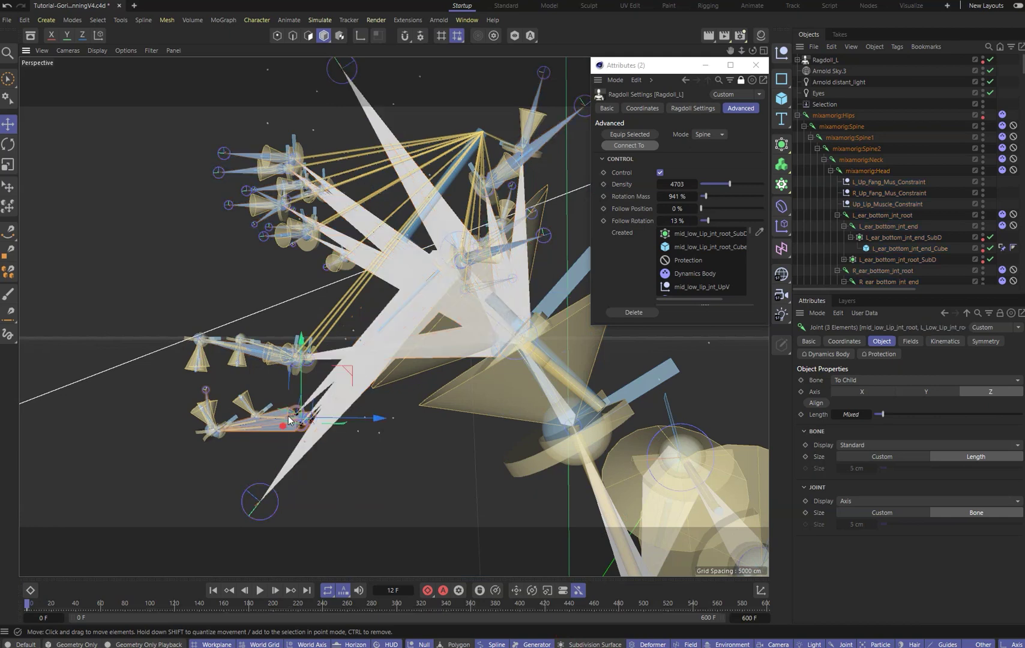
{"action": "left_click", "coordinate": [313, 442], "text": "shift"}
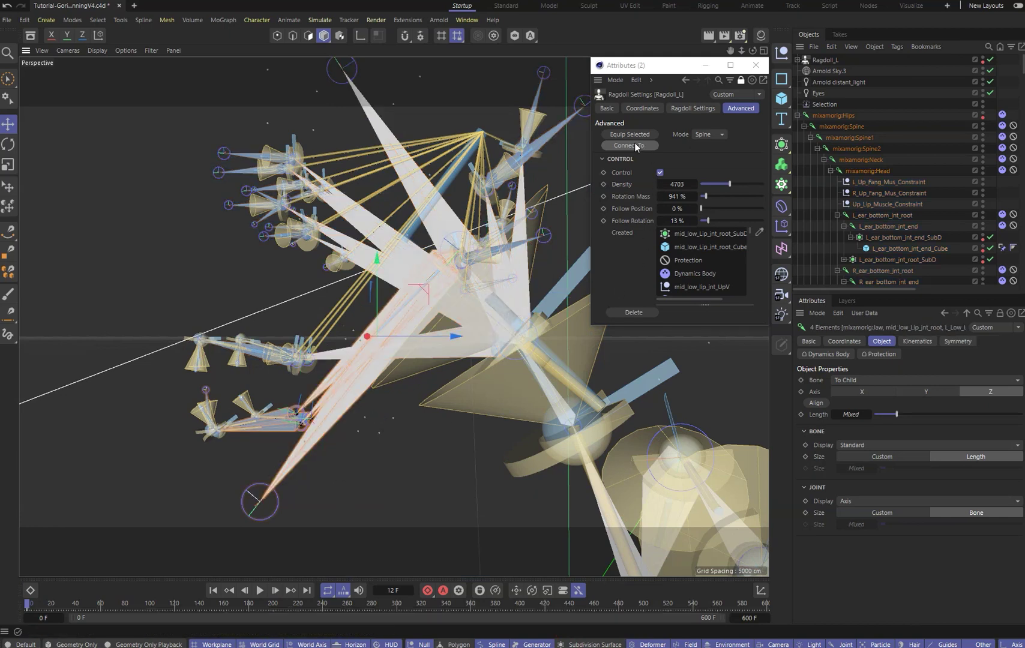
{"action": "left_click_drag", "start_coordinate": [313, 421], "coordinate": [360, 394], "text": "alt"}
{"action": "right_click_drag", "start_coordinate": [359, 394], "coordinate": [345, 411], "text": "alt"}
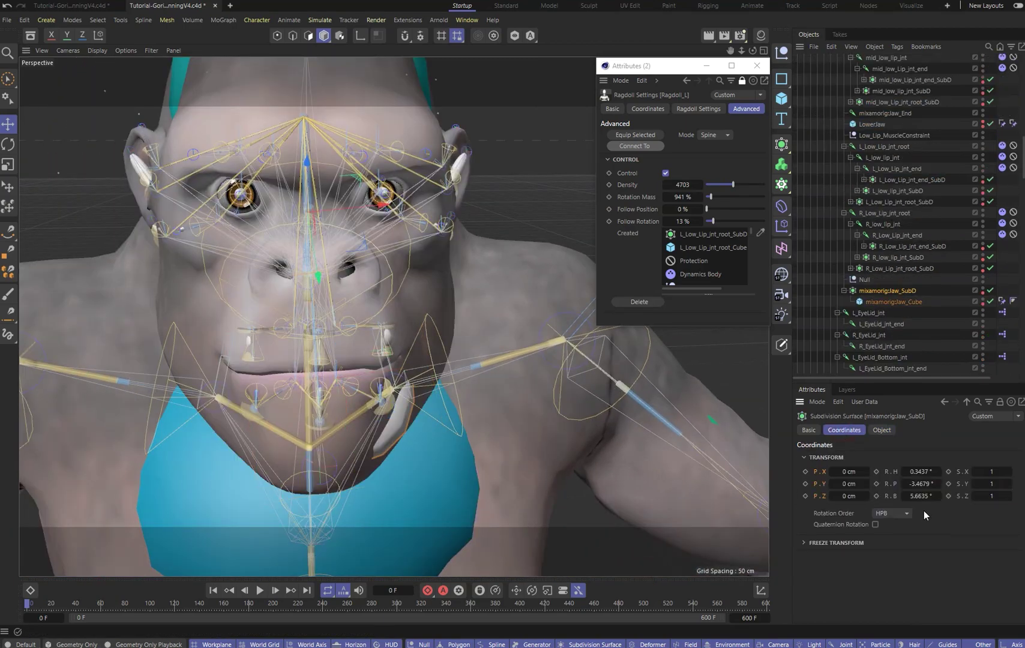
- Select mixamorig:Jaw_Connector with its two tags and rotate the connector around the jaw
{"action": "left_click_drag", "start_coordinate": [321, 438], "coordinate": [455, 389]}
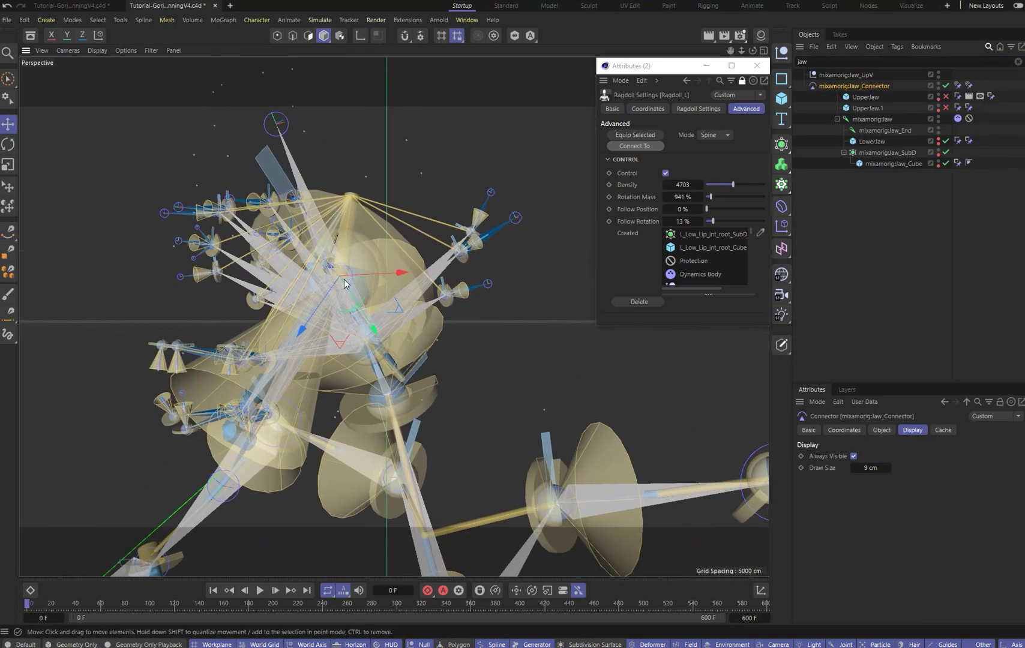
{"action": "left_click", "coordinate": [448, 166]}
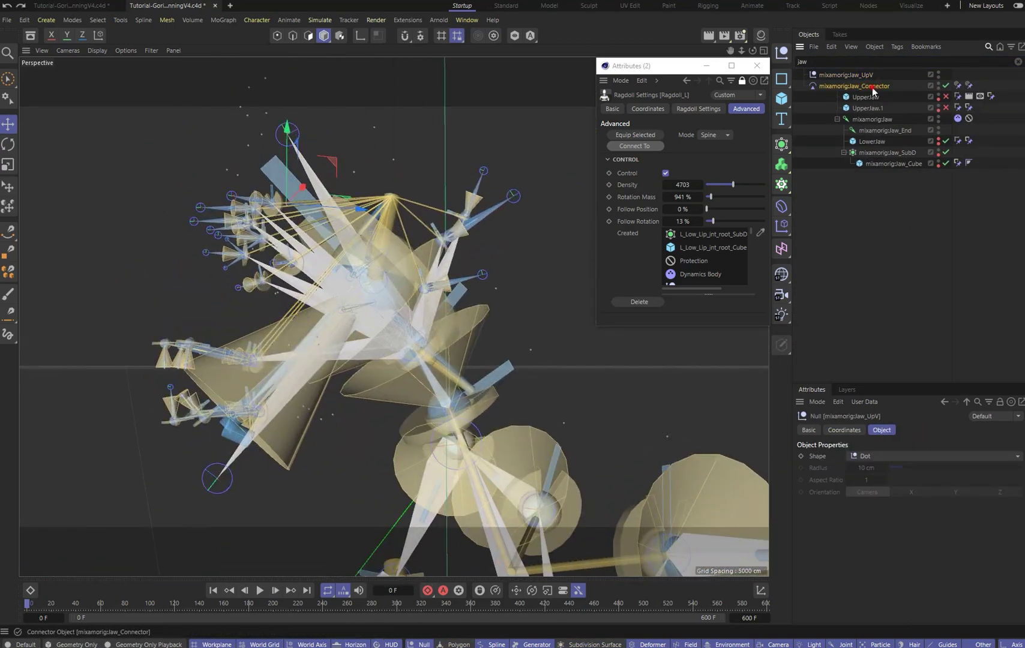
{"action": "left_click", "coordinate": [873, 87]}
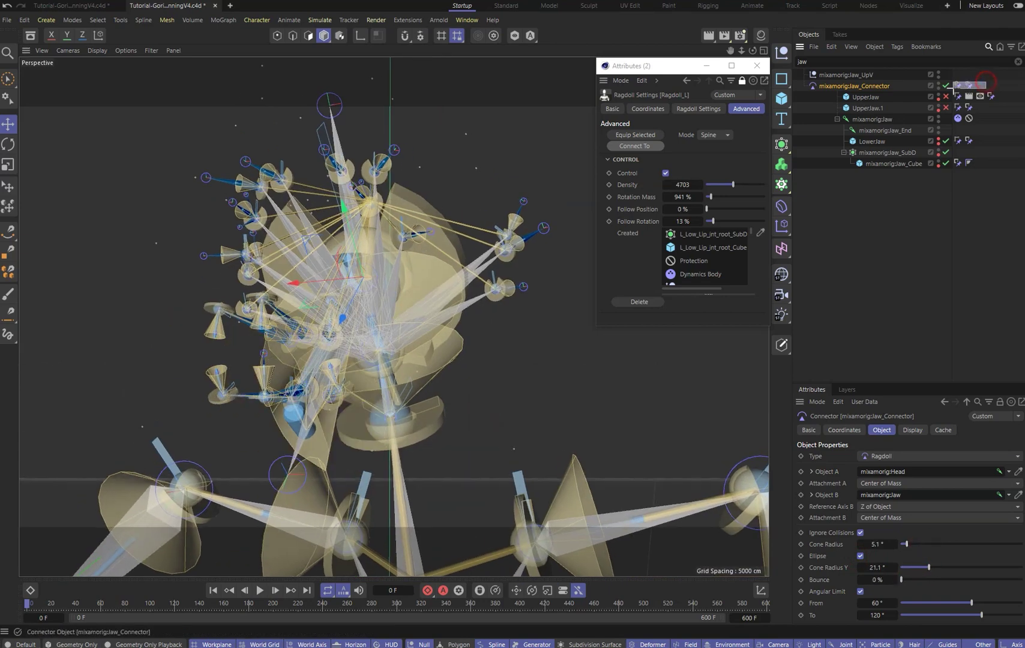
{"action": "left_click_drag", "start_coordinate": [953, 89], "coordinate": [952, 89]}
{"action": "left_click", "coordinate": [863, 520]}
{"action": "left_click", "coordinate": [853, 86]}
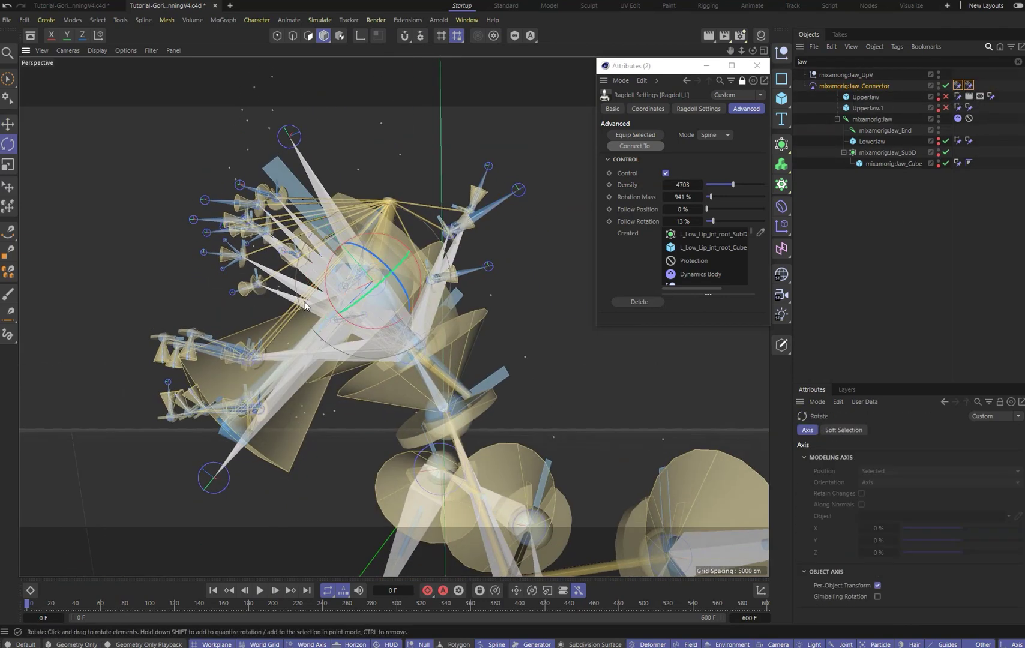
{"action": "left_click_drag", "start_coordinate": [325, 283], "coordinate": [329, 301]}
{"action": "left_click_drag", "start_coordinate": [329, 241], "coordinate": [336, 300], "text": "alt"}
- Filter the objects by "upv" and select all the UpV nulls from mixamorig:Spine_UpV through mixamorig:Jaw_UpV
{"action": "key", "text": "ctrl+d"}
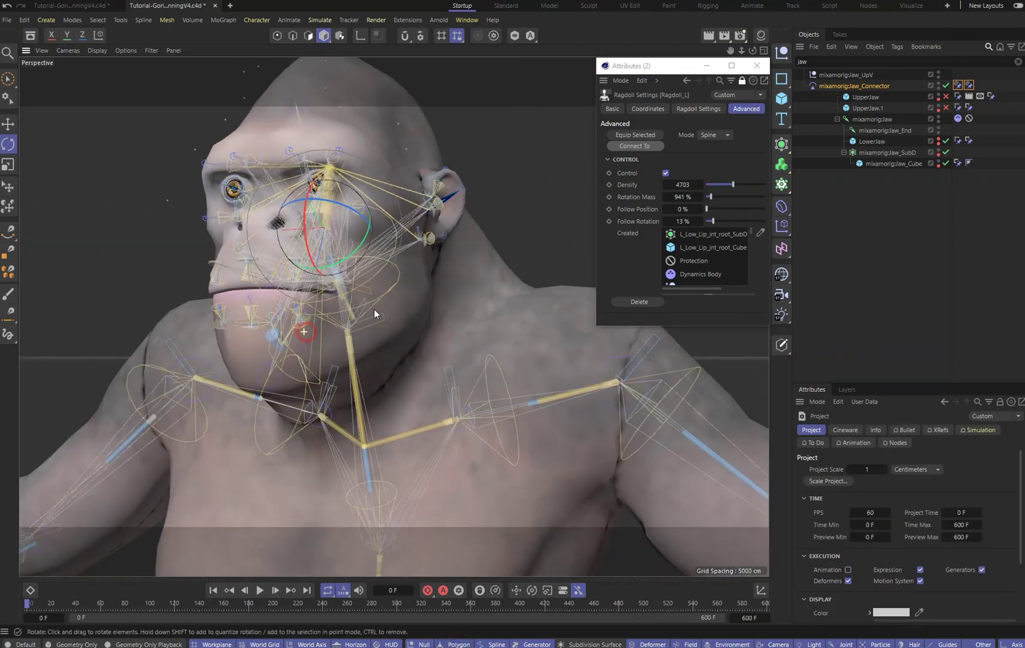
{"action": "type", "text": "upv"}
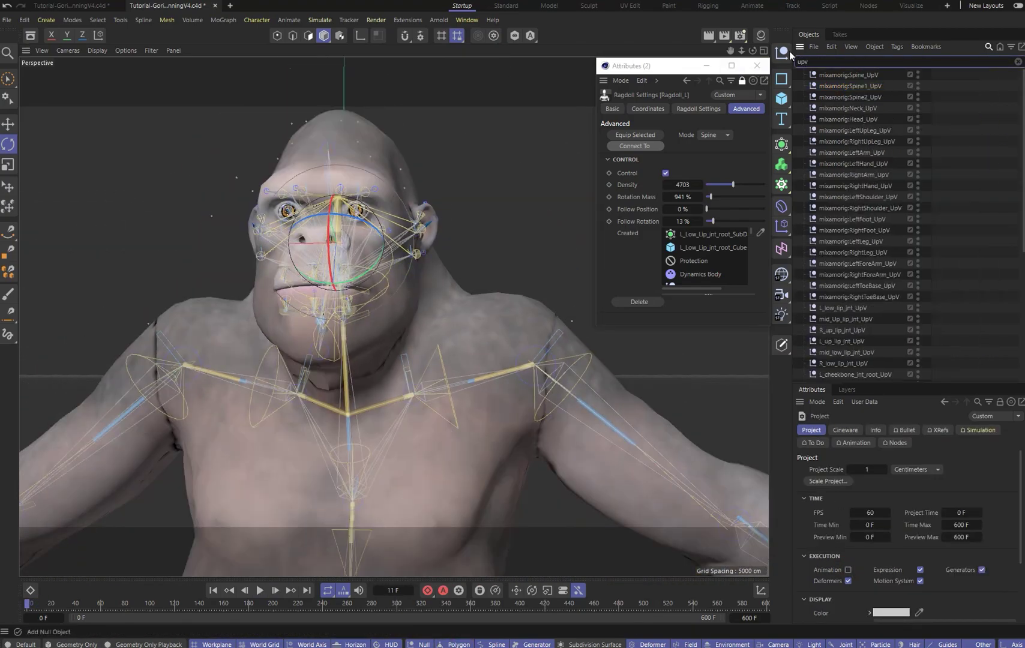
{"action": "left_click", "coordinate": [847, 75]}
{"action": "scroll", "coordinate": [864, 240], "scroll_direction": "down", "scroll_amount": 7}
{"action": "left_click", "coordinate": [865, 376], "text": "shift"}
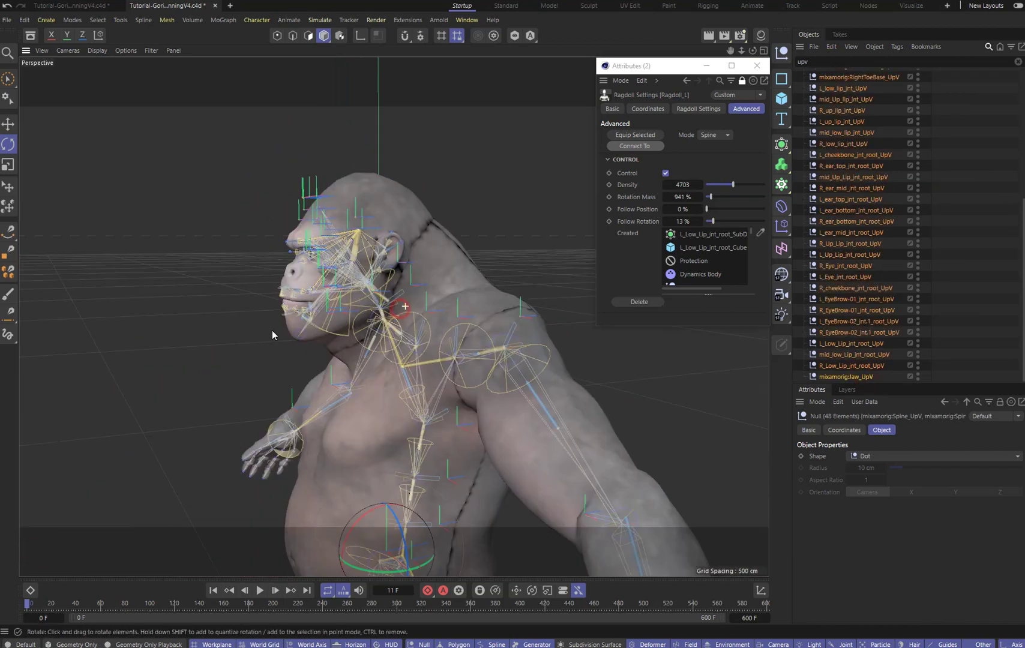
{"action": "key", "text": "e"}
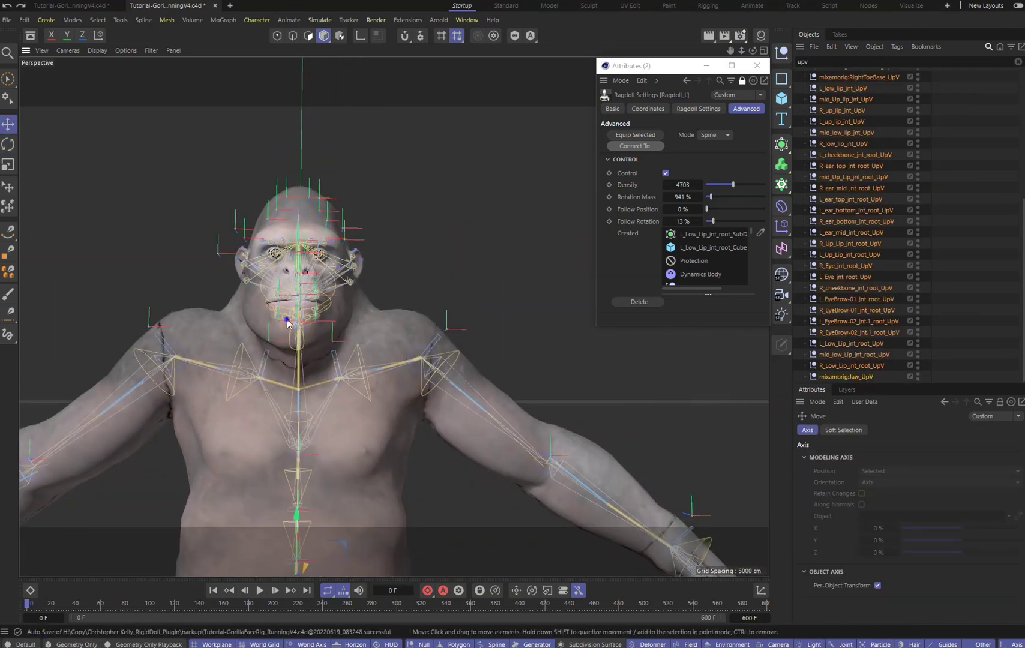
- Play the simulation to check how the face, lip and jaw joints follow the head, and open the Ragdoll Settings
{"action": "key", "text": "F8"}
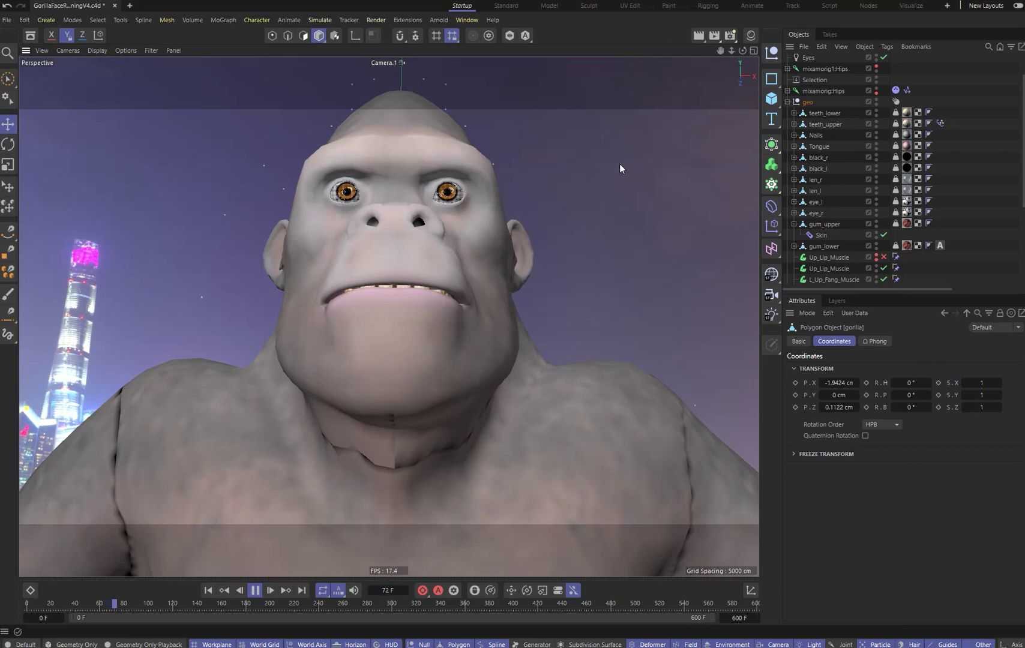
{"action": "scroll", "coordinate": [809, 98], "scroll_direction": "up", "scroll_amount": 3}
{"action": "left_click", "coordinate": [832, 127]}
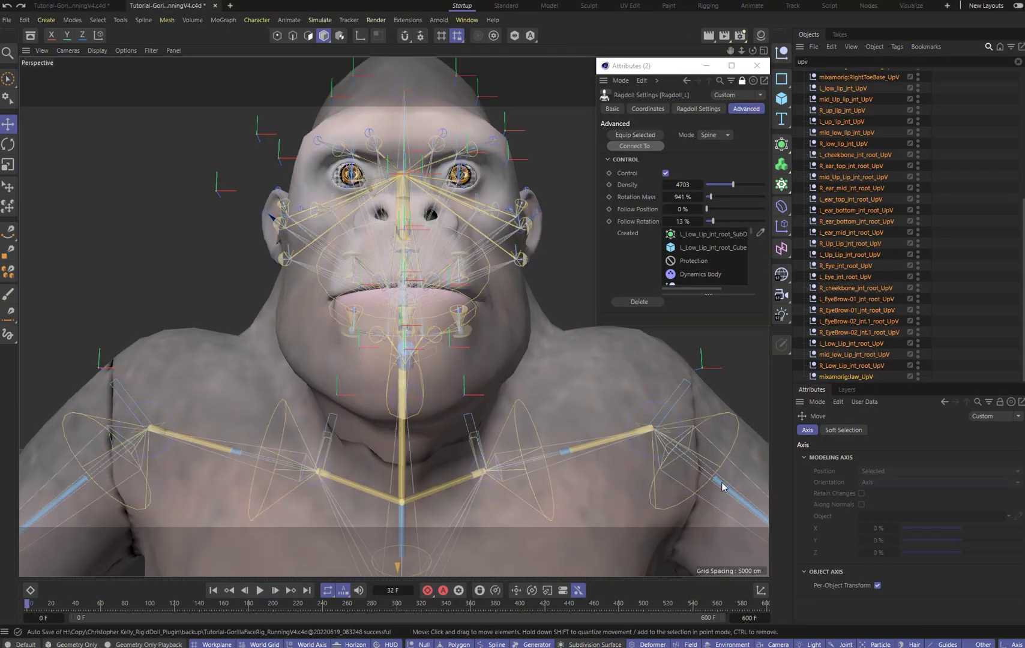
{"action": "key", "text": "F8"}
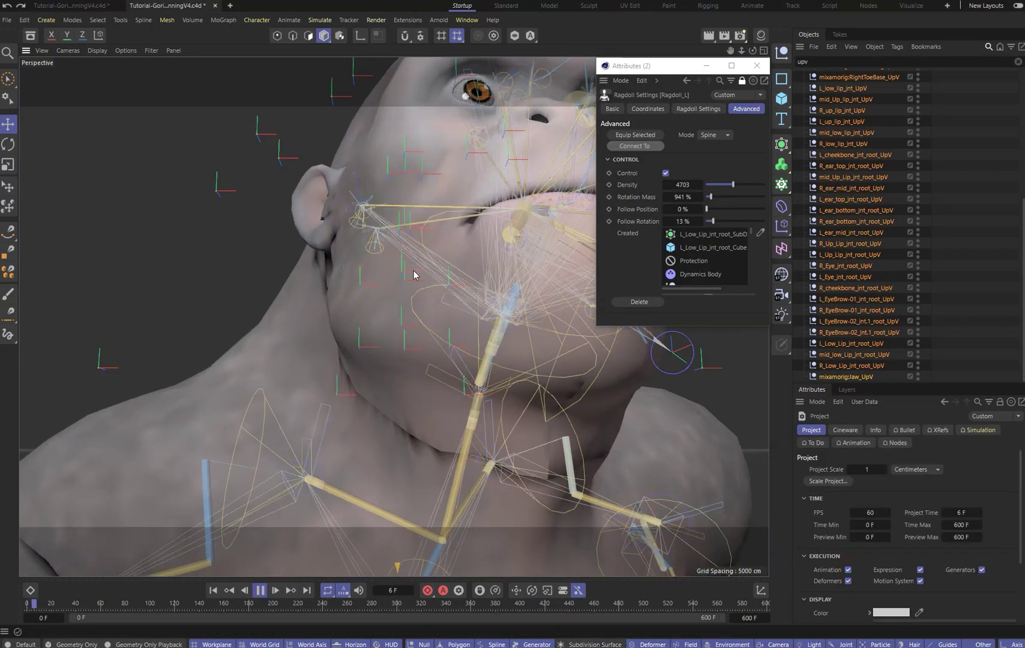
{"action": "key", "text": "F8"}
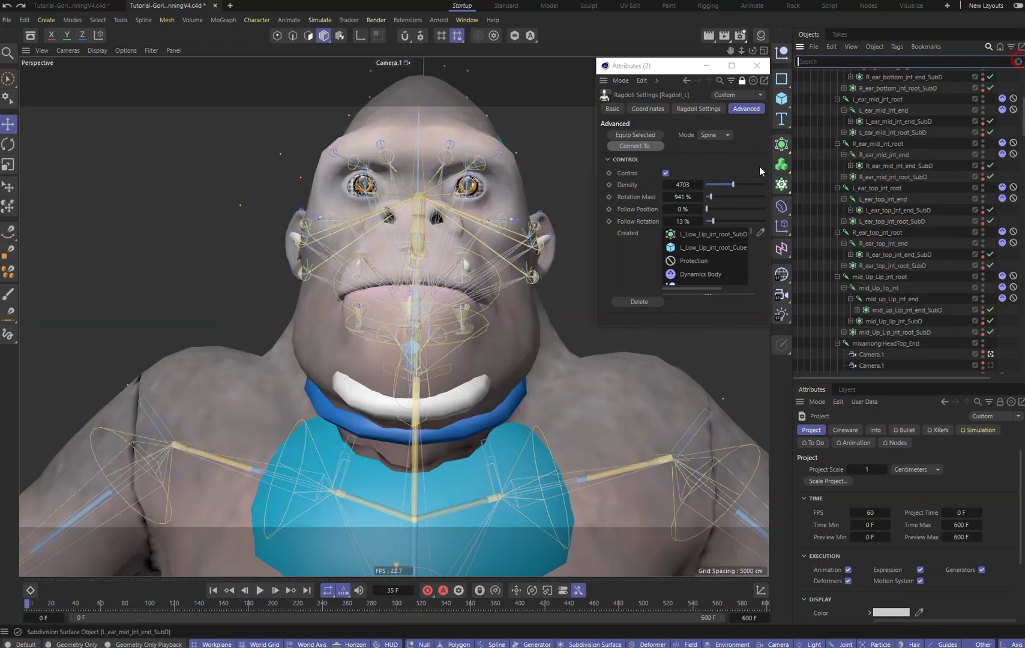
{"action": "key", "text": "F8"}
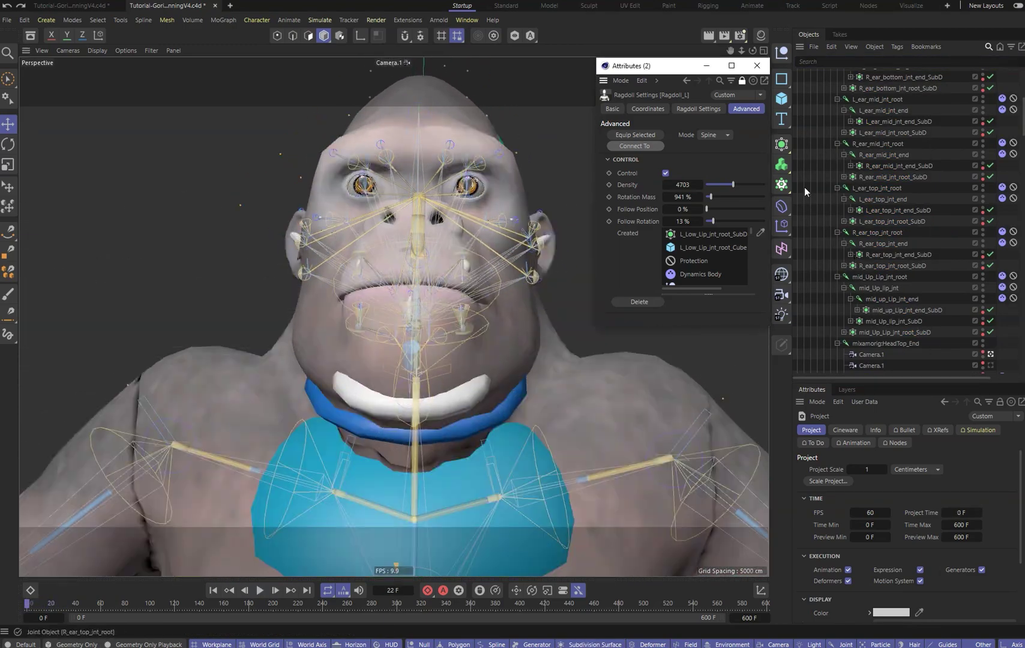
{"action": "left_click", "coordinate": [698, 108]}
{"action": "left_click", "coordinate": [643, 214]}
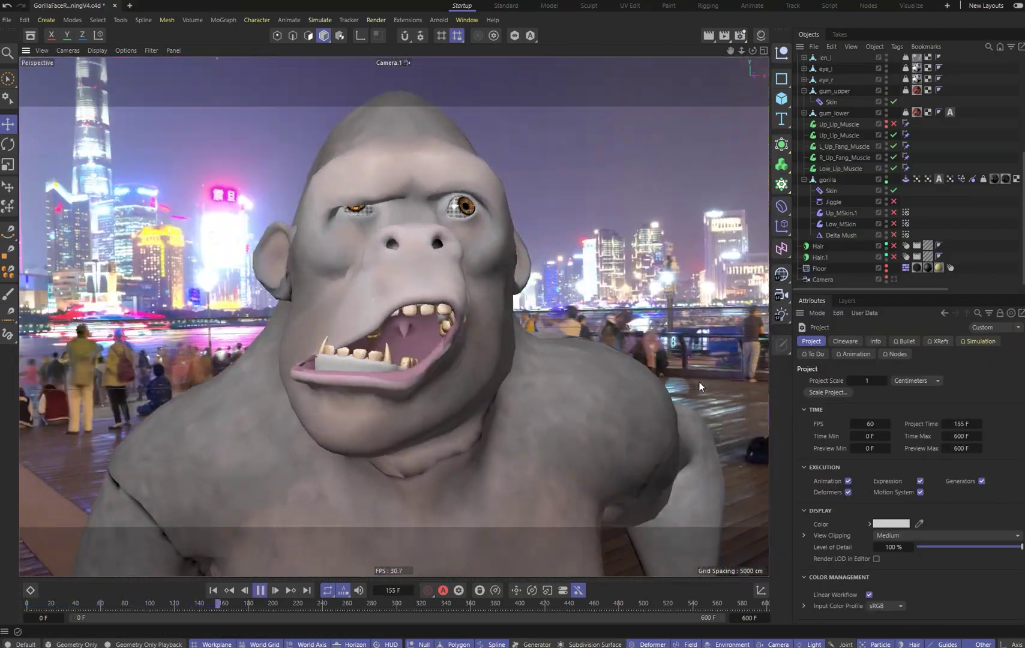
- Stop the playback, step back frame by frame to frame 209 to examine the open mouth, and return to the start
{"action": "key", "text": "F8"}
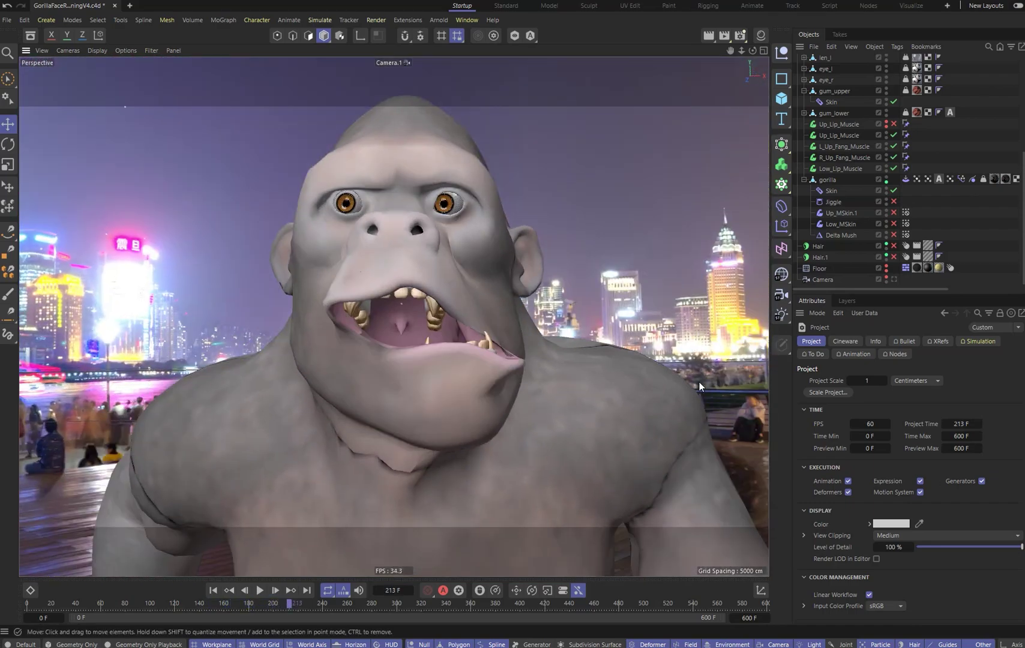
{"action": "key", "text": "f"}
{"action": "key", "text": "f"}
{"action": "key", "text": "f"}
{"action": "key", "text": "f"}
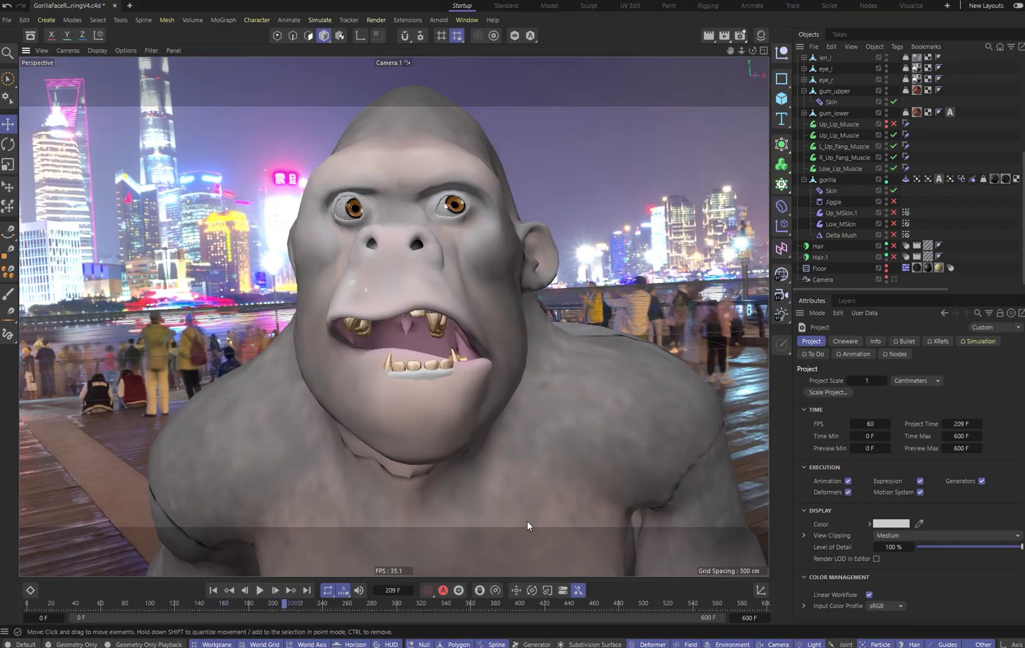
{"action": "key", "text": "shift+f"}
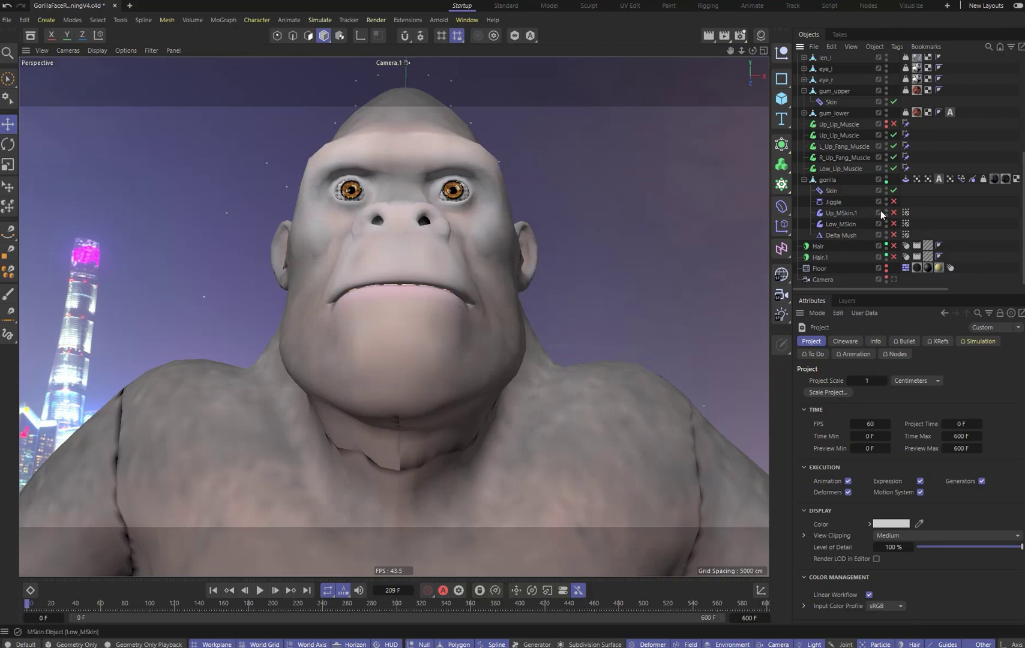
- Enable the Jiggle, Up_MSkin.1, Low_MSkin and Delta Mush deformers on the gorilla mesh and play the animation
{"action": "left_click", "coordinate": [836, 202]}
{"action": "left_click", "coordinate": [840, 235], "text": "shift"}
{"action": "left_click", "coordinate": [894, 202]}
{"action": "key", "text": "F8"}
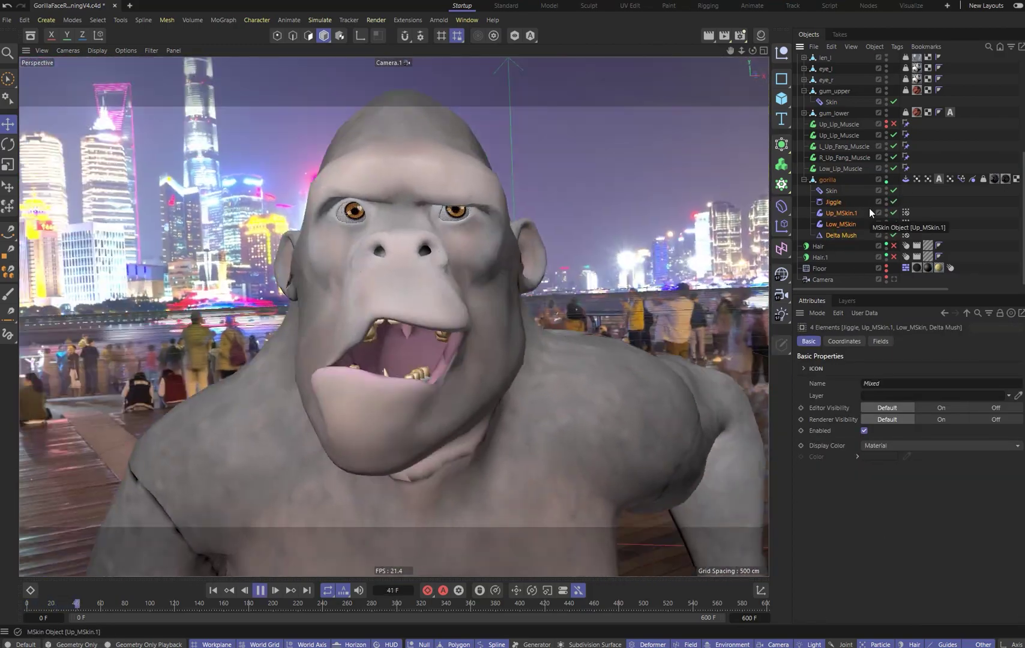